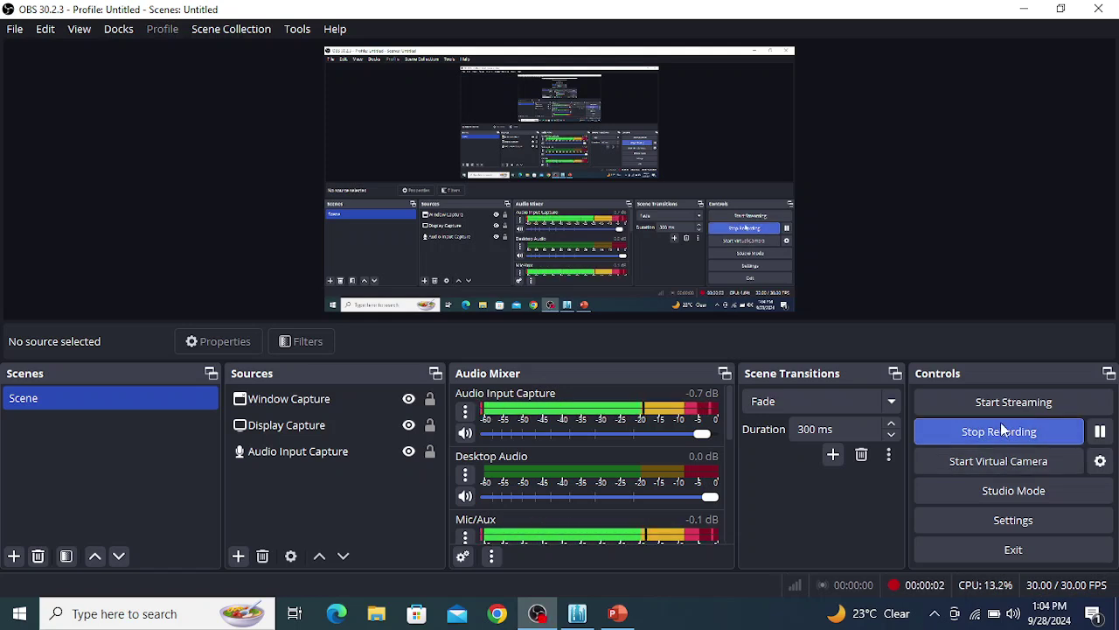
Step: Switch to the PowerPoint presentation and read the title on slide 1
left_click(617, 615)
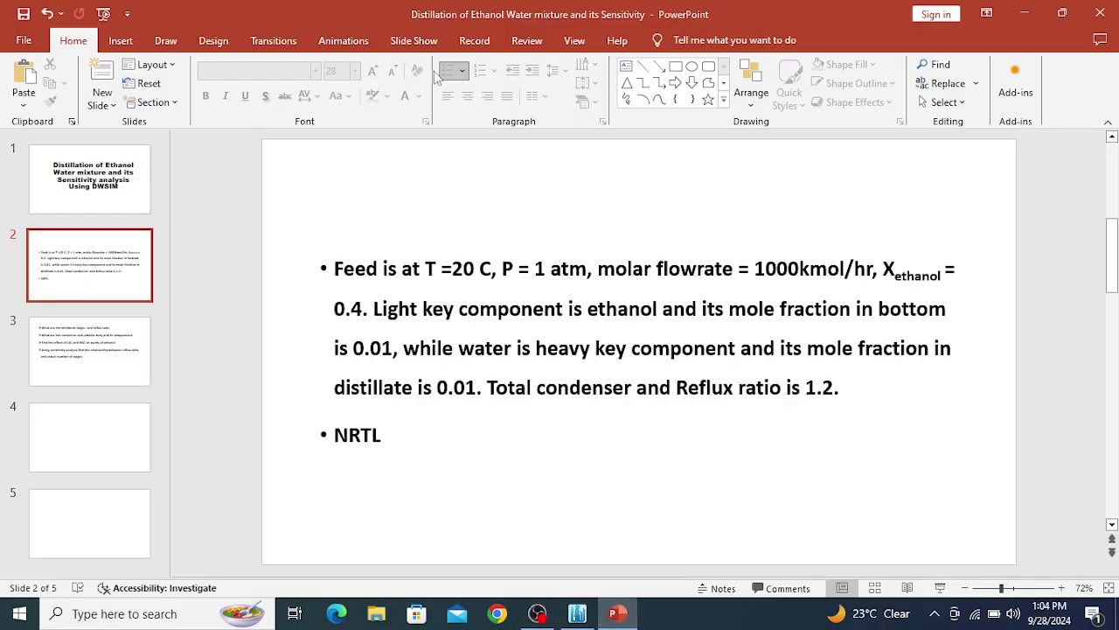
left_click(70, 181)
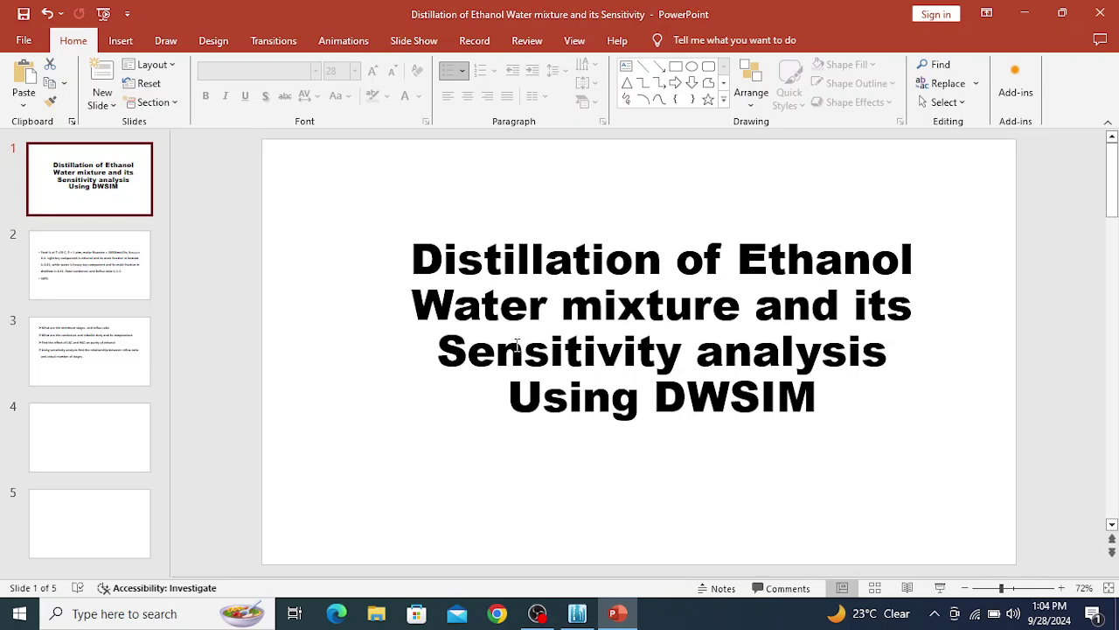
left_click_drag(496, 350, 550, 351)
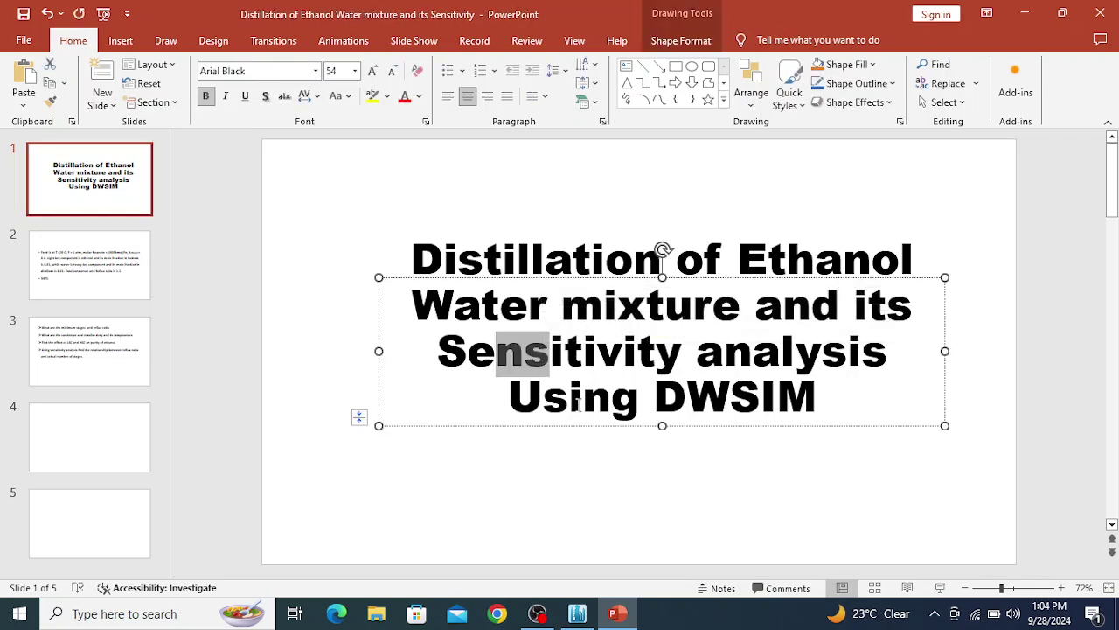
left_click_drag(580, 402, 735, 405)
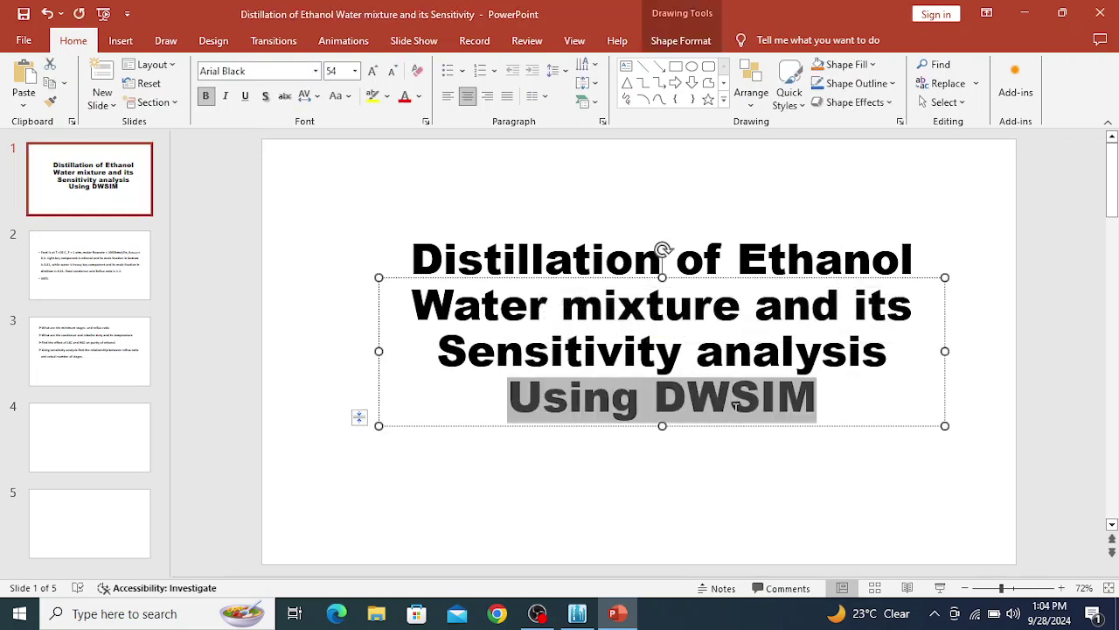
Step: Read the feed temperature, pressure, molar flow rate and ethanol mole fraction in the problem statement on slide 2
left_click(77, 266)
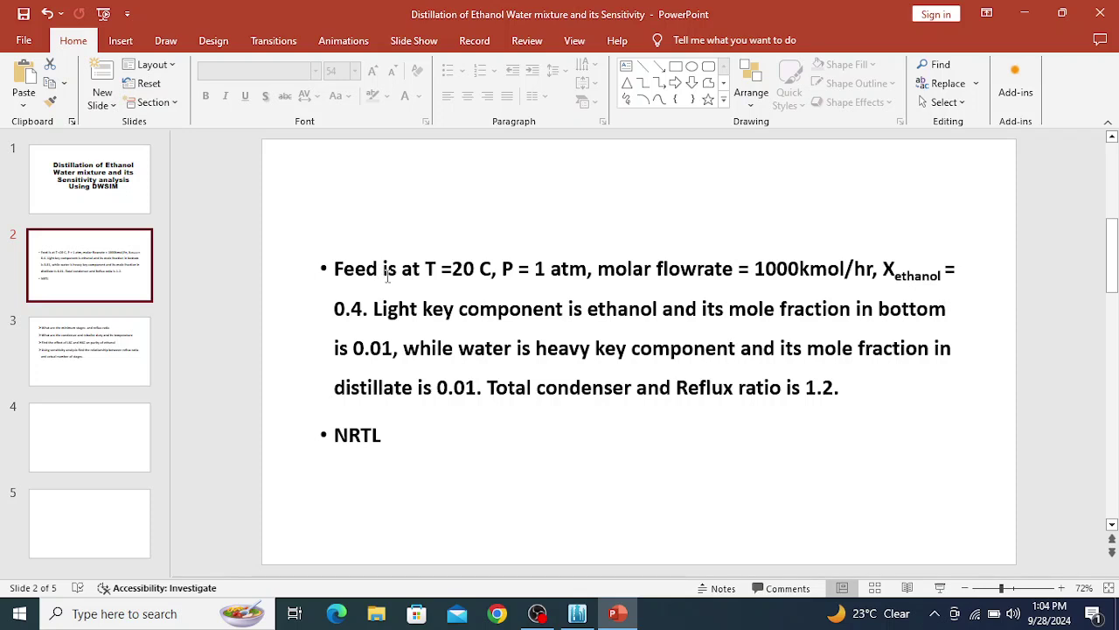
double_click(339, 273)
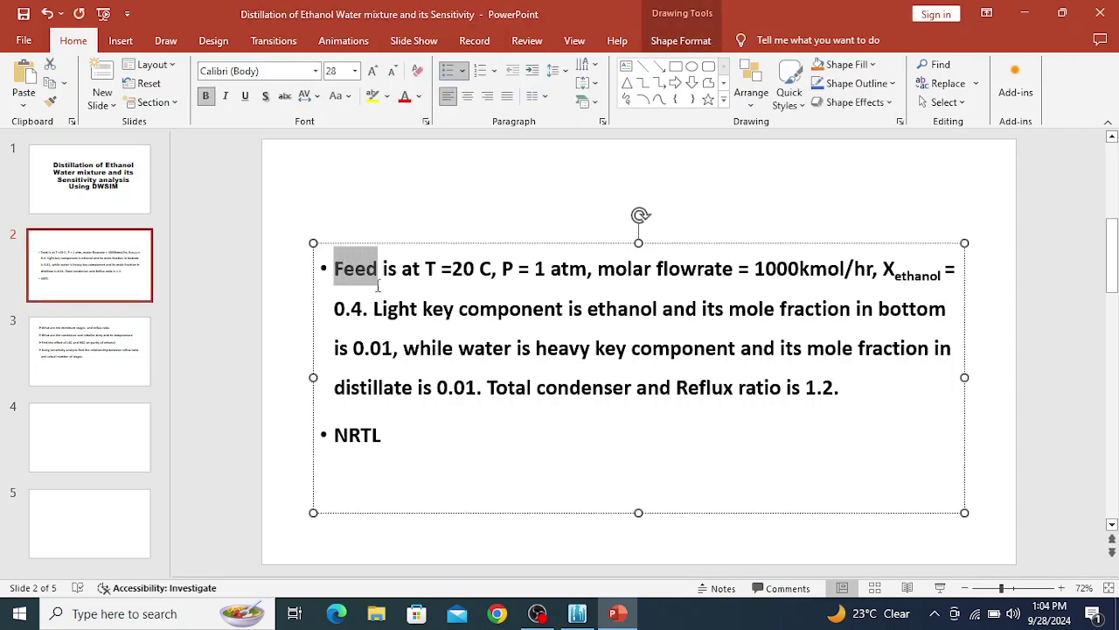
left_click(443, 278)
double_click(506, 272)
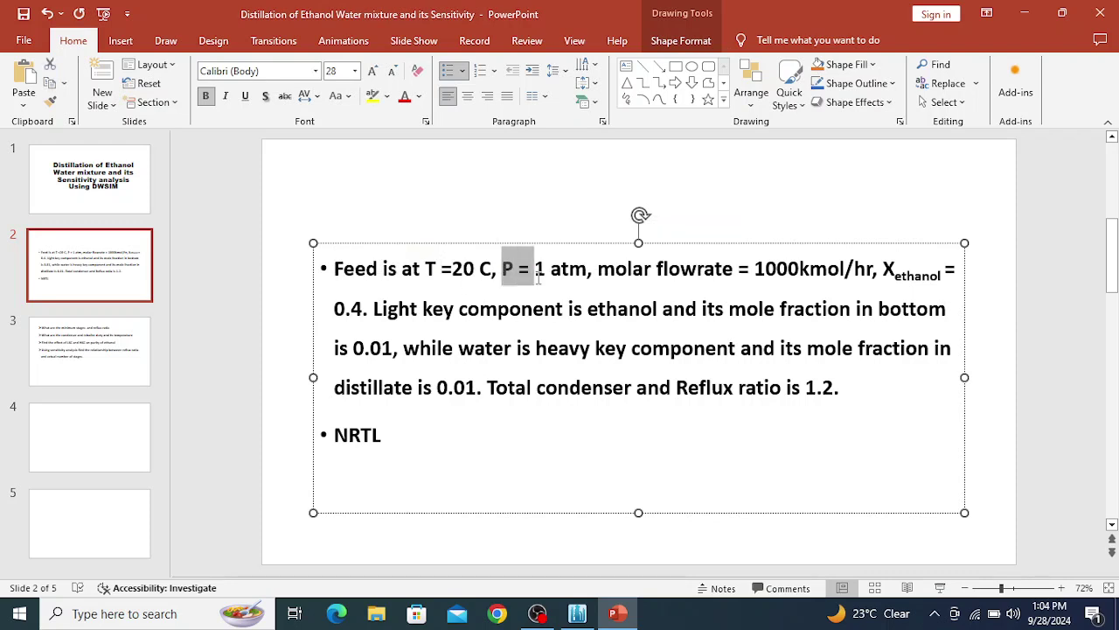
left_click(619, 278)
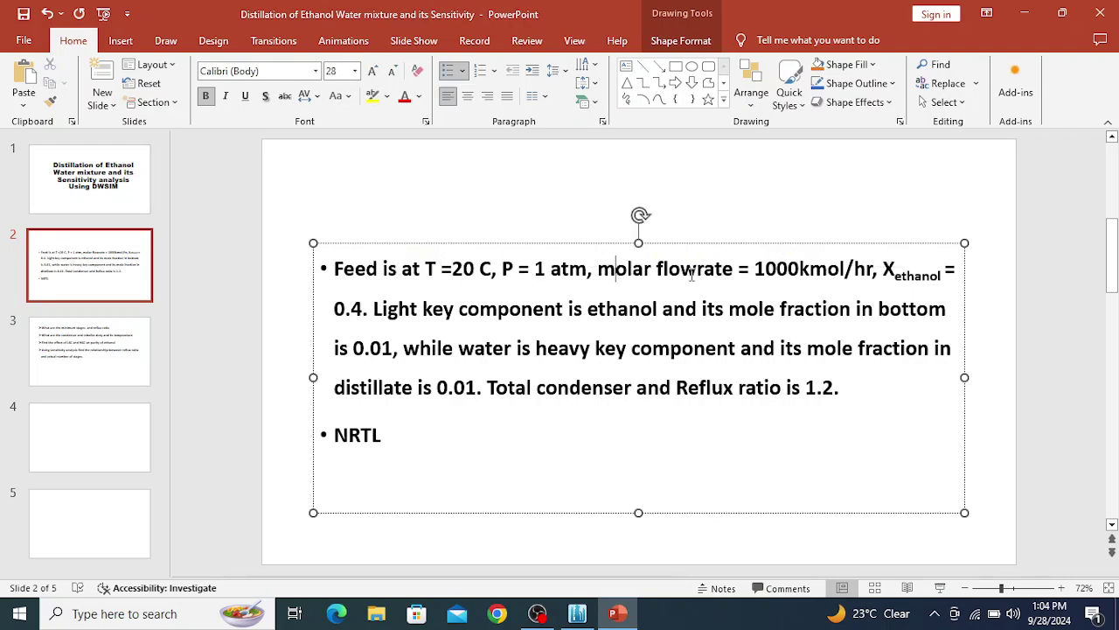
left_click_drag(691, 274, 800, 273)
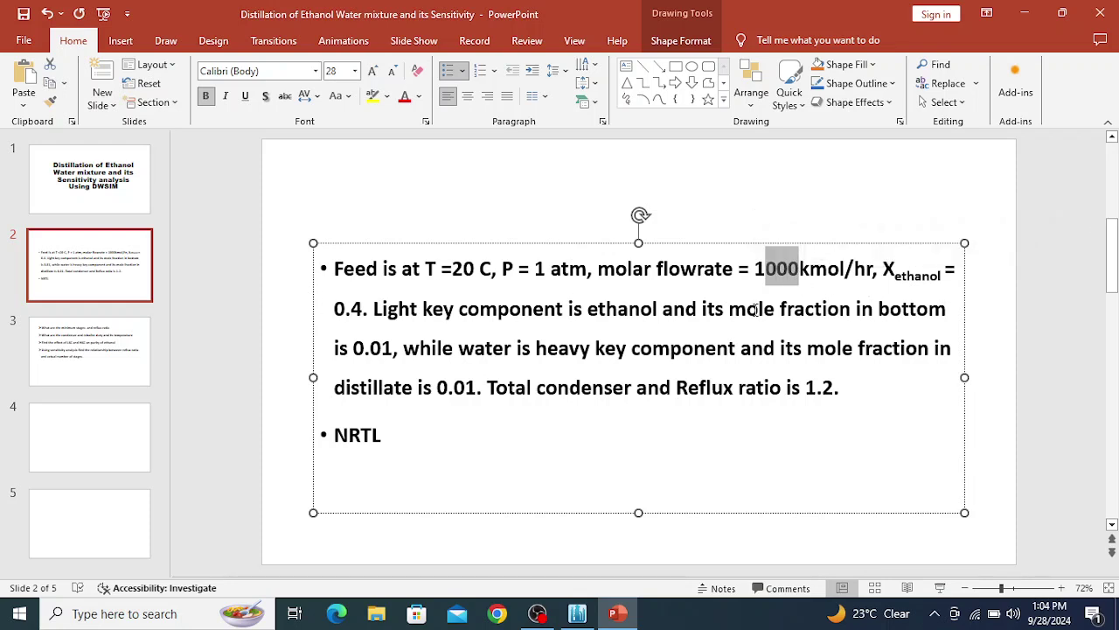
left_click(914, 280)
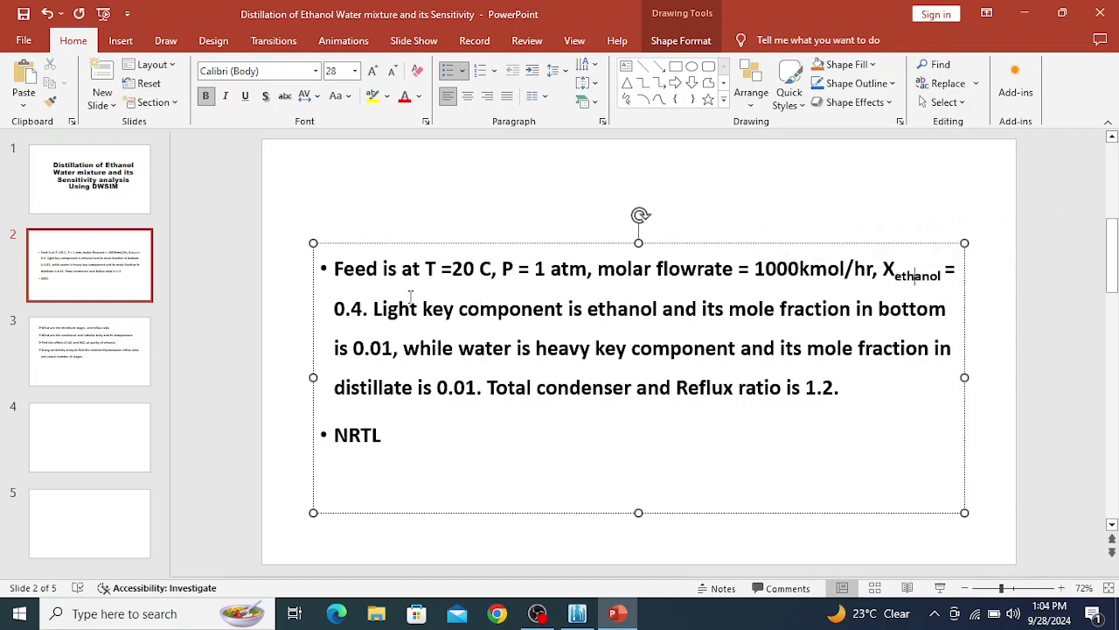
double_click(350, 310)
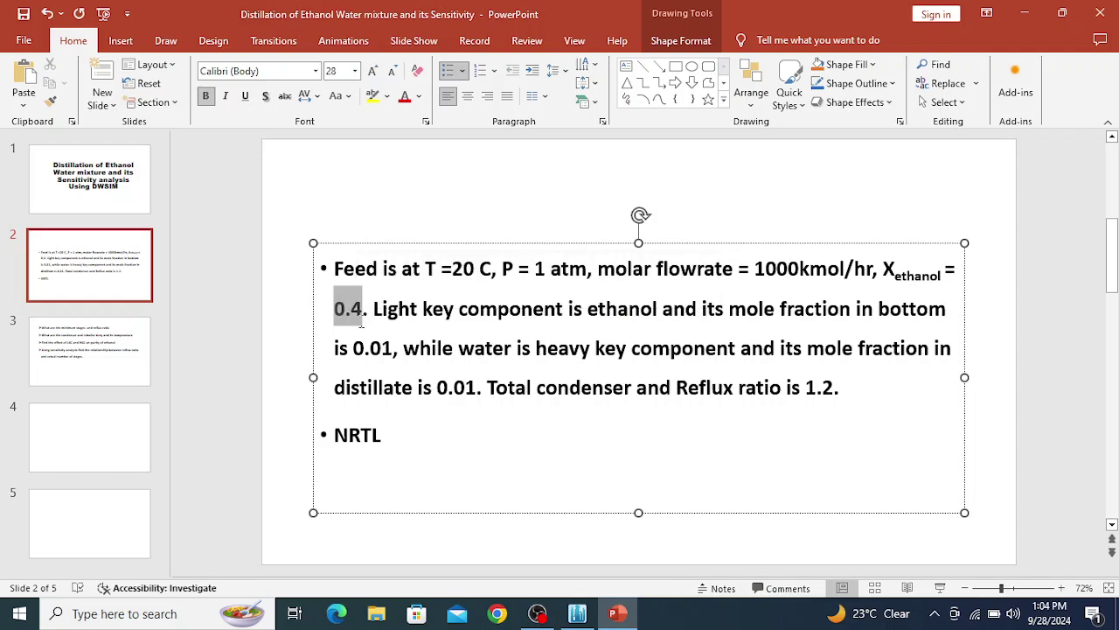
left_click(418, 332)
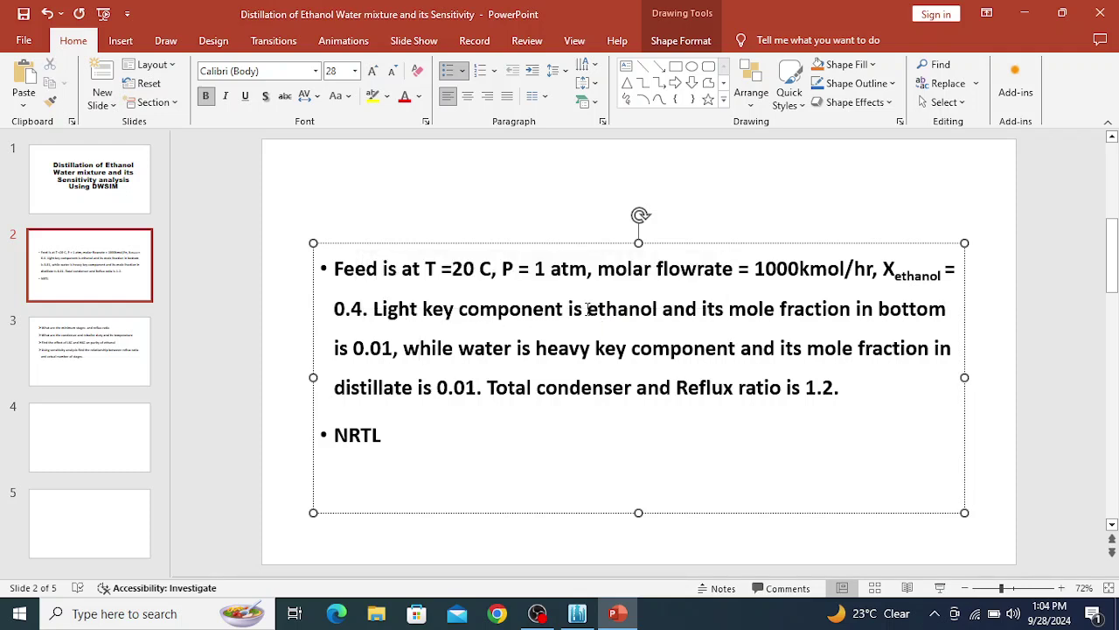
Step: Examine the light and heavy key specifications, condenser type, reflux ratio and thermodynamic model given on slide 2
left_click_drag(588, 308, 658, 311)
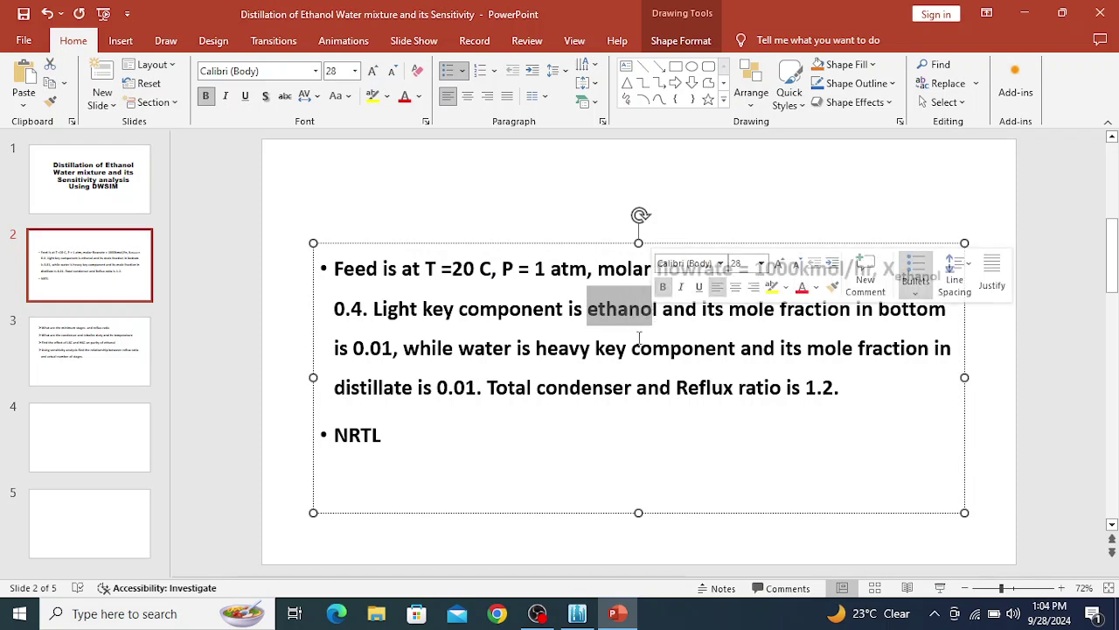
left_click_drag(471, 351, 600, 351)
left_click(554, 308)
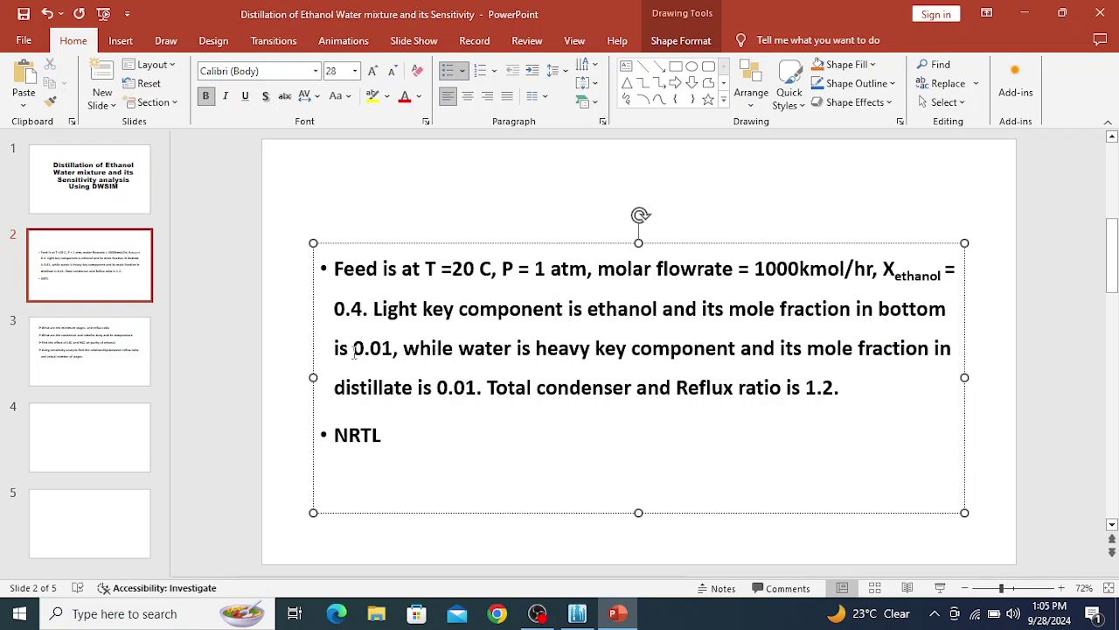
left_click_drag(354, 349, 394, 351)
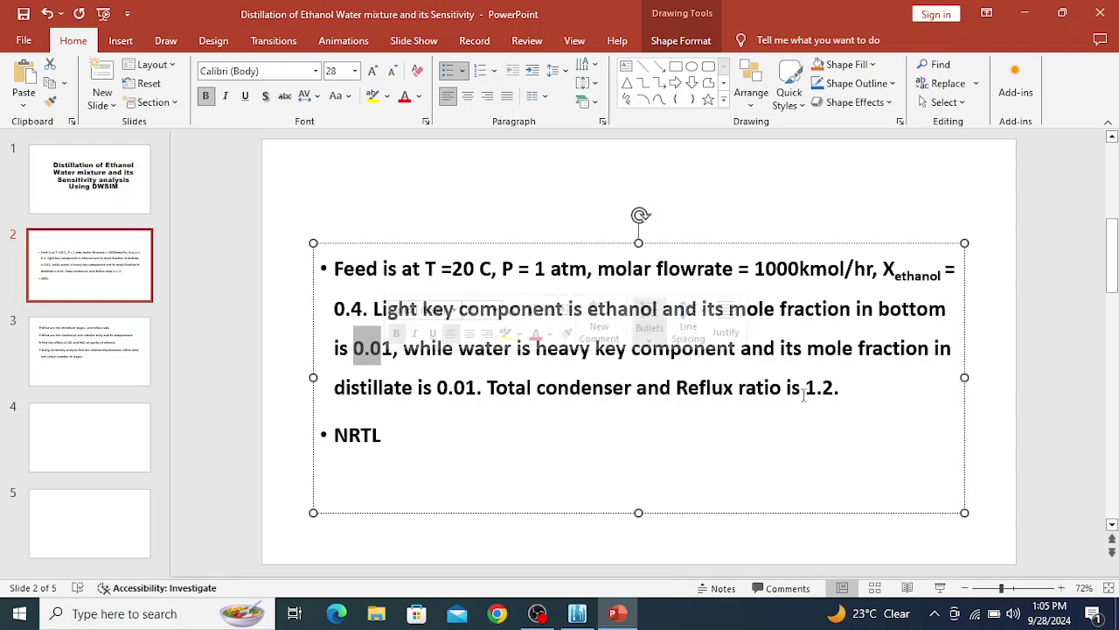
left_click_drag(438, 391, 479, 395)
left_click(500, 399)
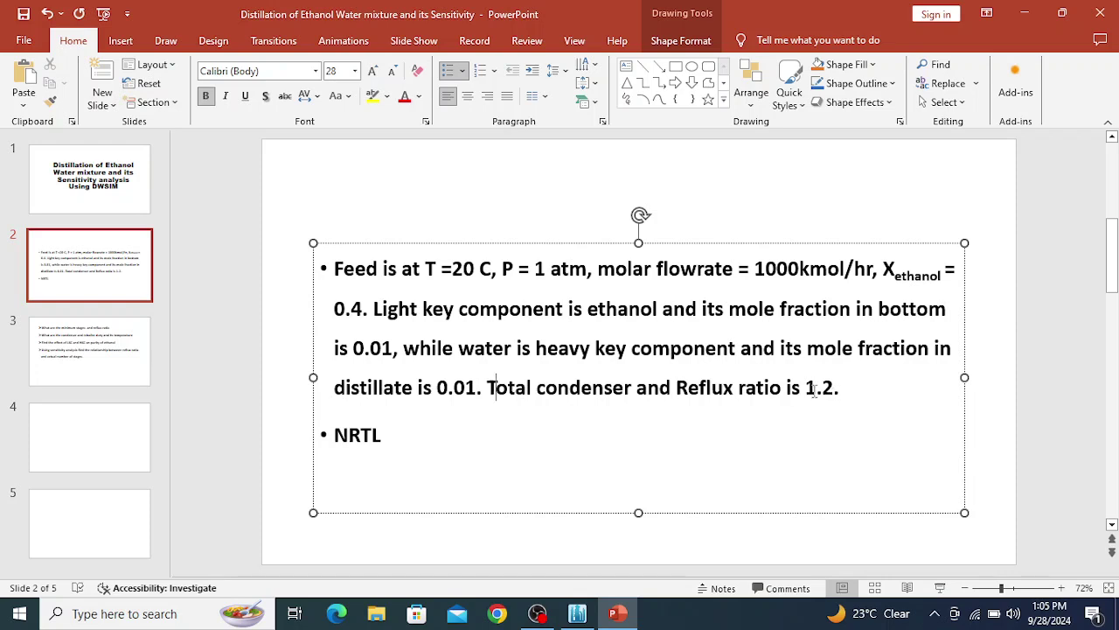
left_click_drag(806, 391, 822, 392)
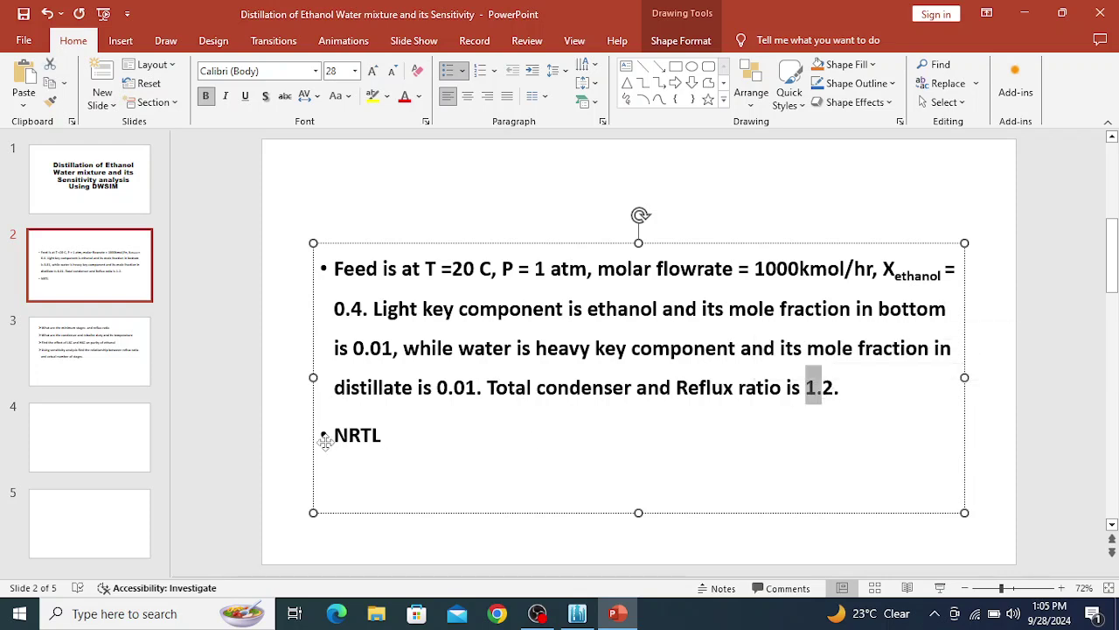
mouse_move(334, 442)
left_mouse_down()
mouse_move(383, 441)
mouse_move(334, 442)
left_mouse_up()
left_click(390, 442)
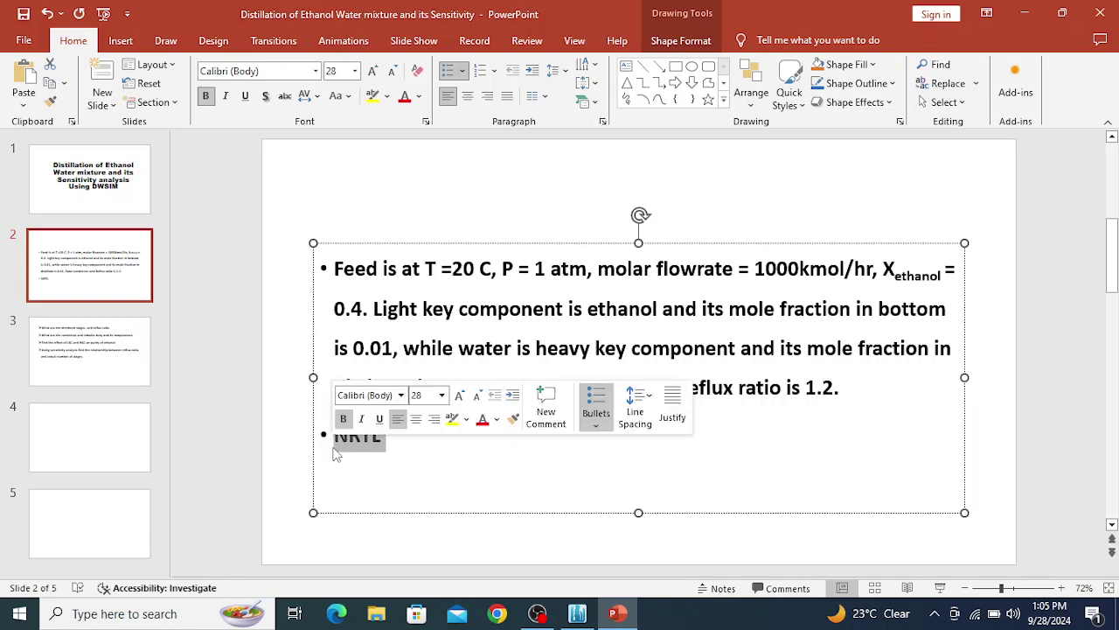
left_click(449, 479)
key("Return")
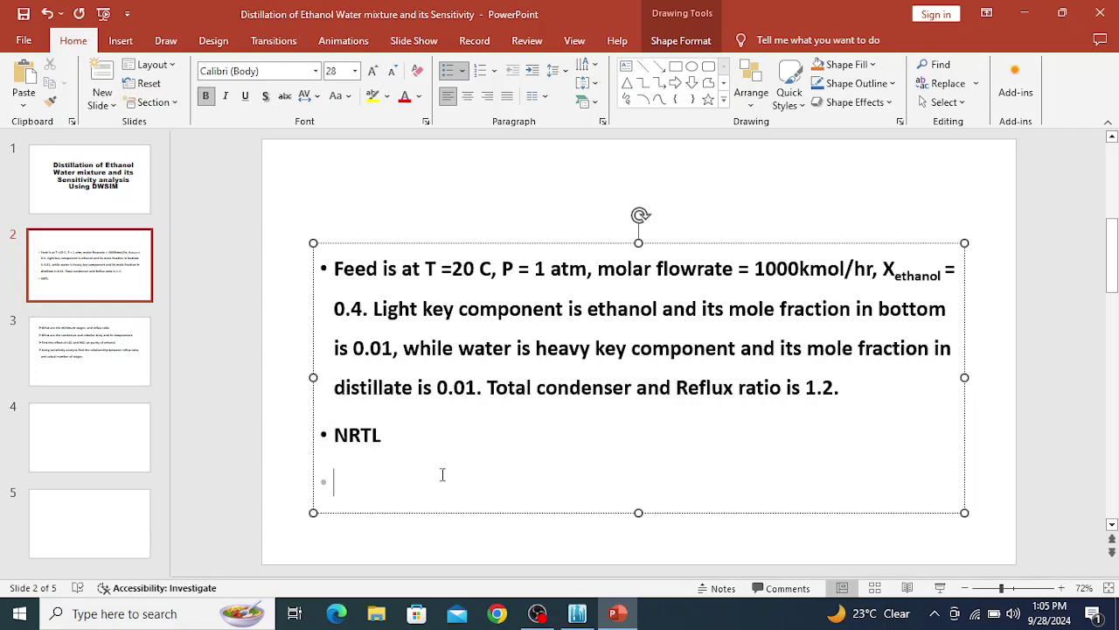
Step: Review the questions about stages, duties, key components and sensitivity analysis on slide 3, and return to slide 2
left_click(108, 355)
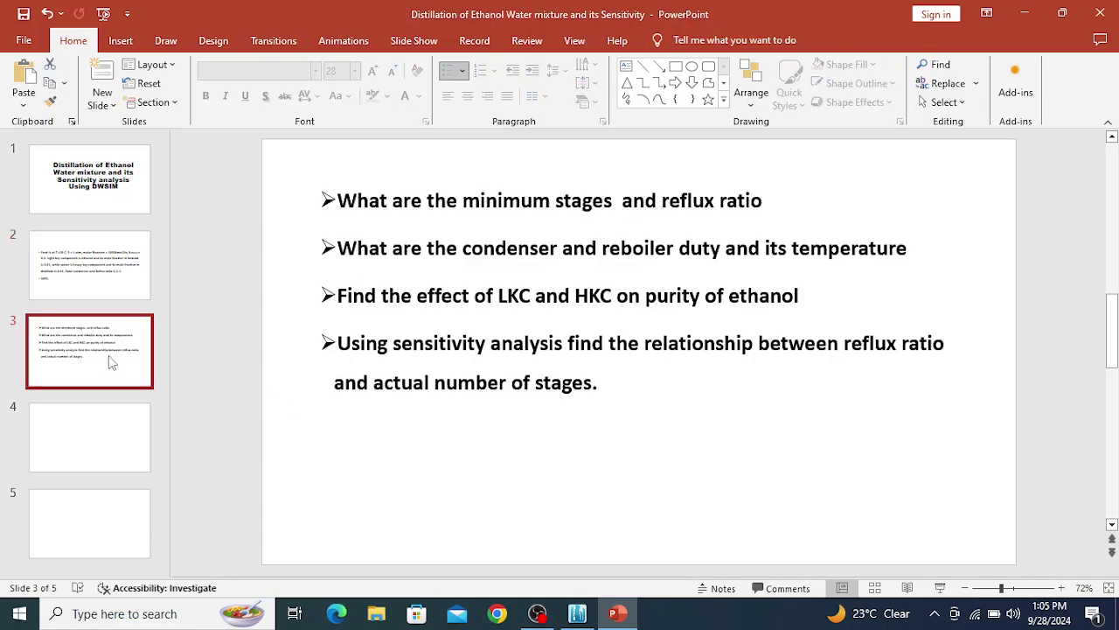
left_click(388, 203)
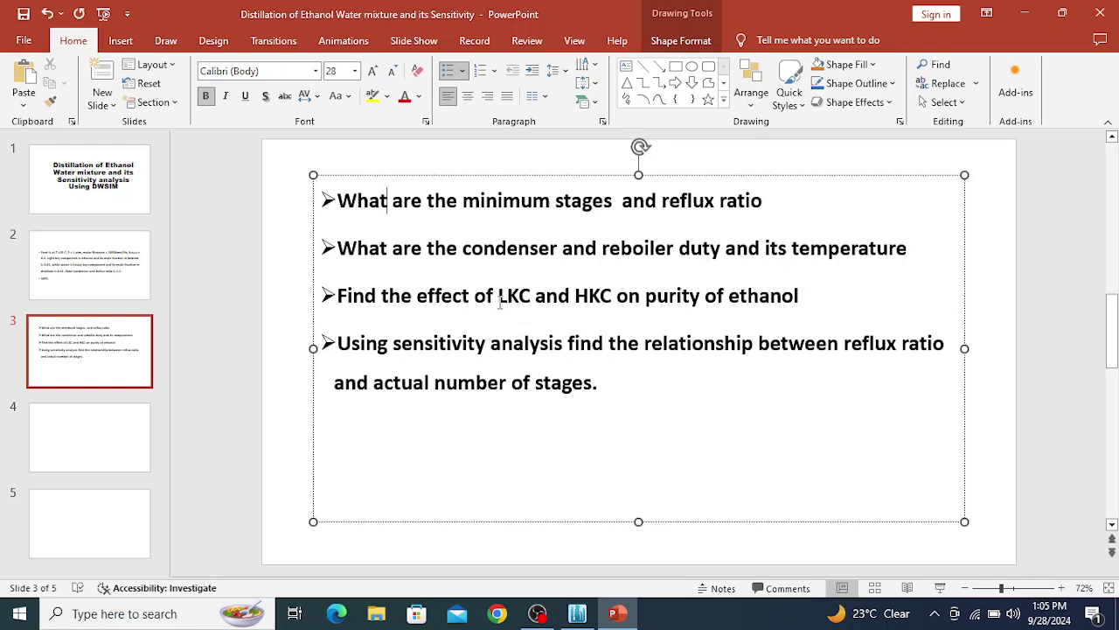
left_click_drag(500, 302, 511, 302)
left_click_drag(588, 297, 612, 297)
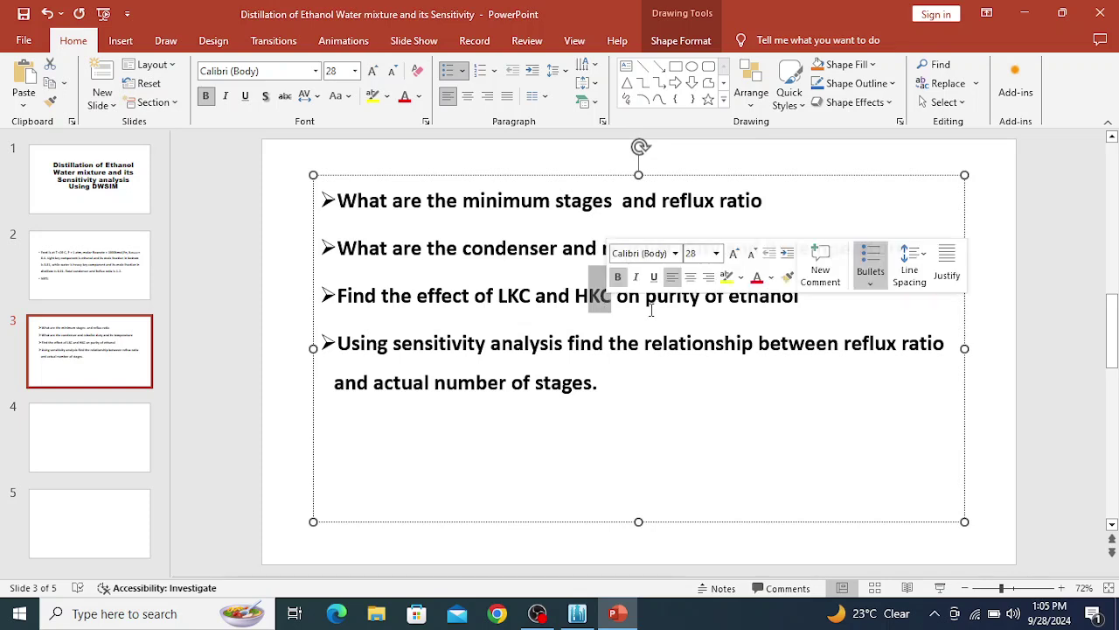
left_click(690, 304)
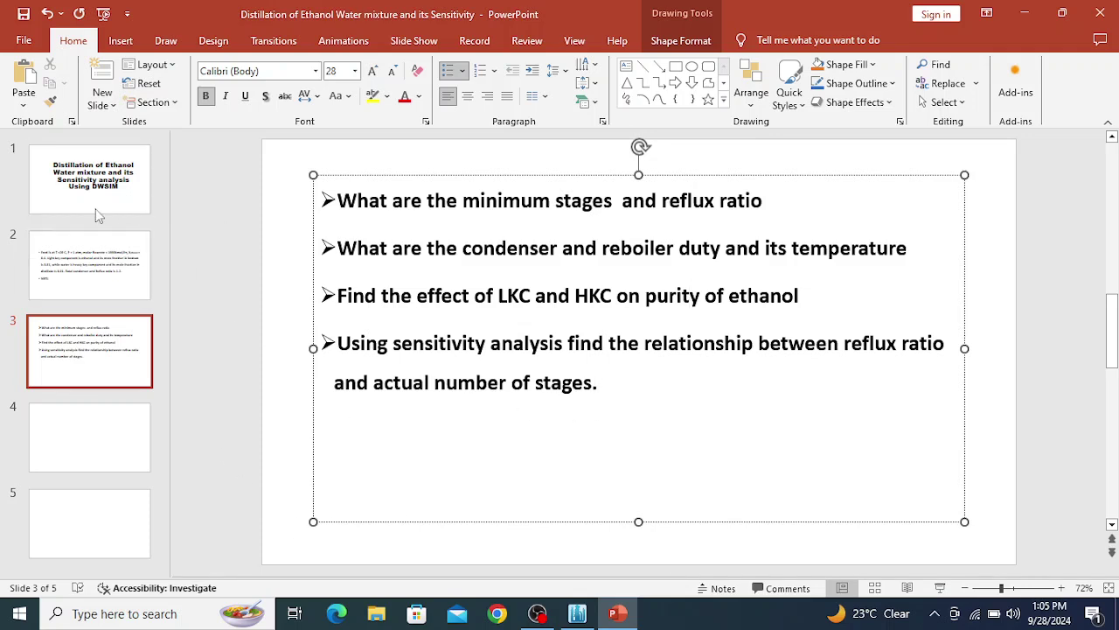
left_click(90, 264)
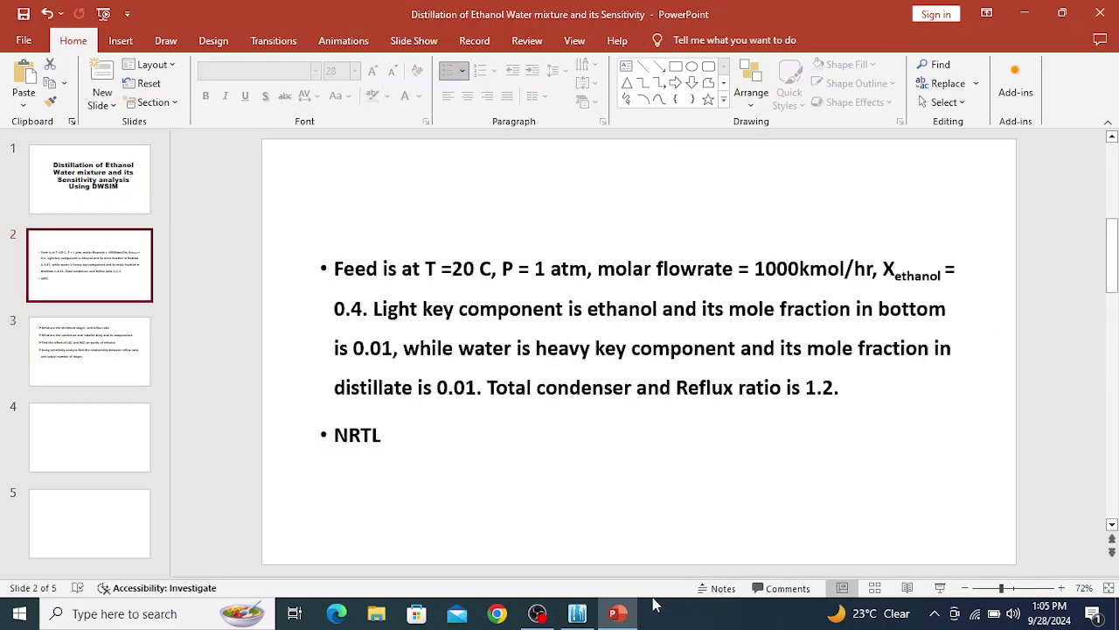
Step: Switch to DWSIM, create a new process model and advance the configuration wizard to compound selection
left_click(578, 613)
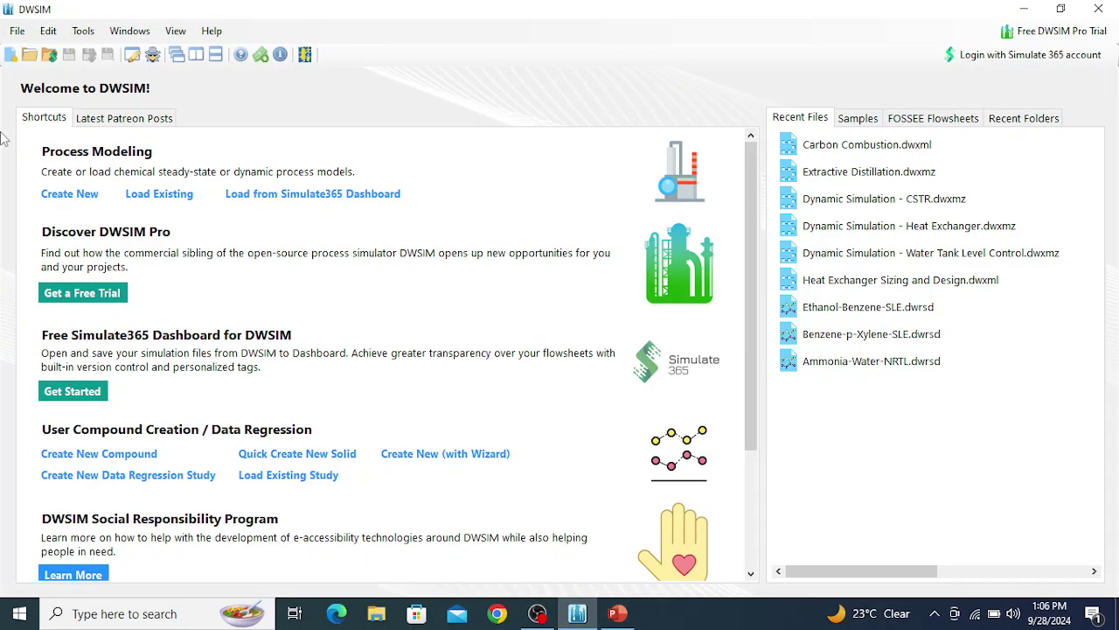
left_click(69, 201)
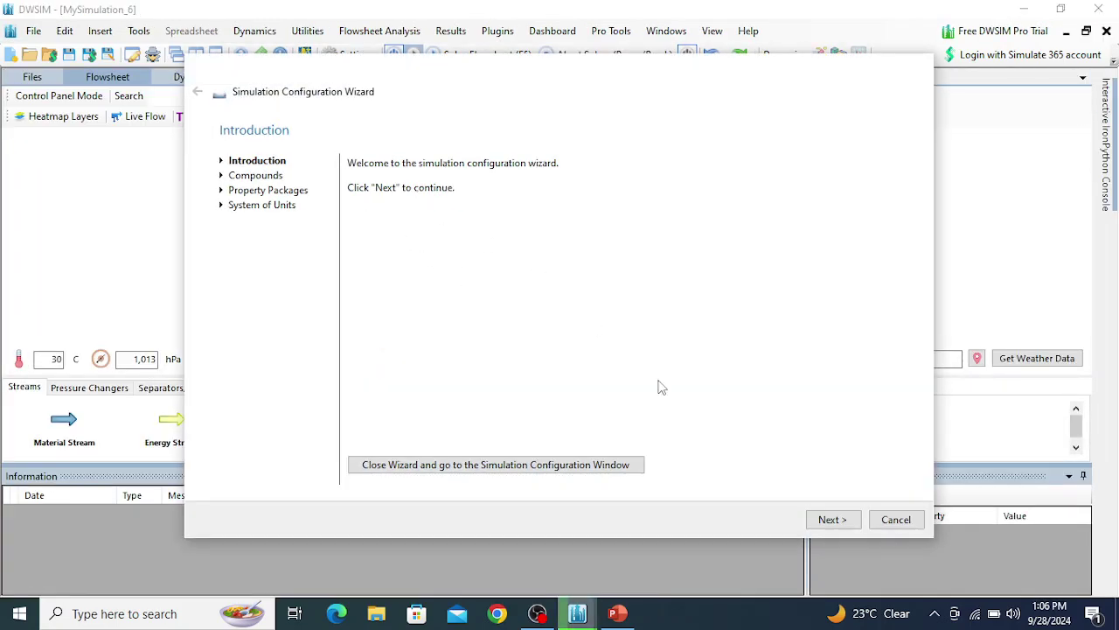
left_click(842, 525)
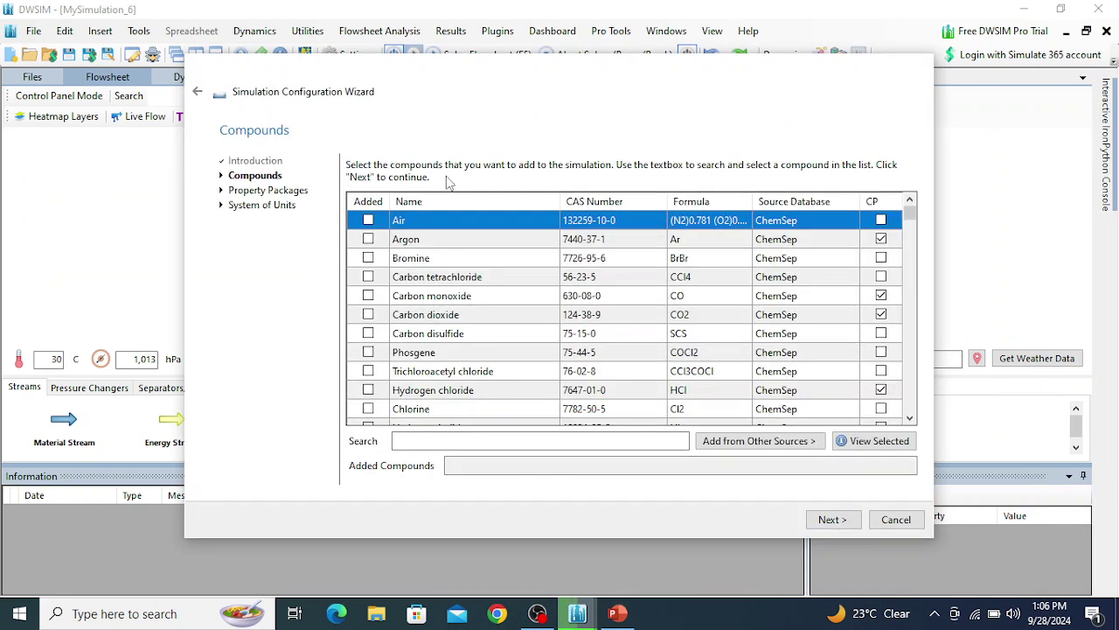
Step: Search for ethanol and leave Ethanol as the only added compound, with Methanol deselected
left_click(540, 440)
type("ET")
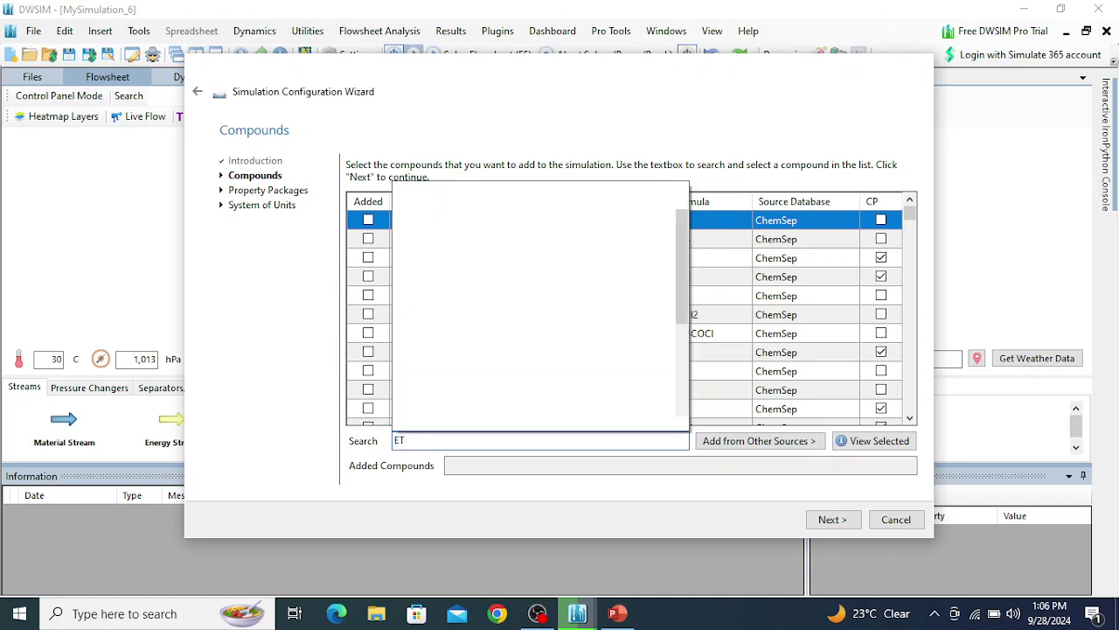
type("HANOL")
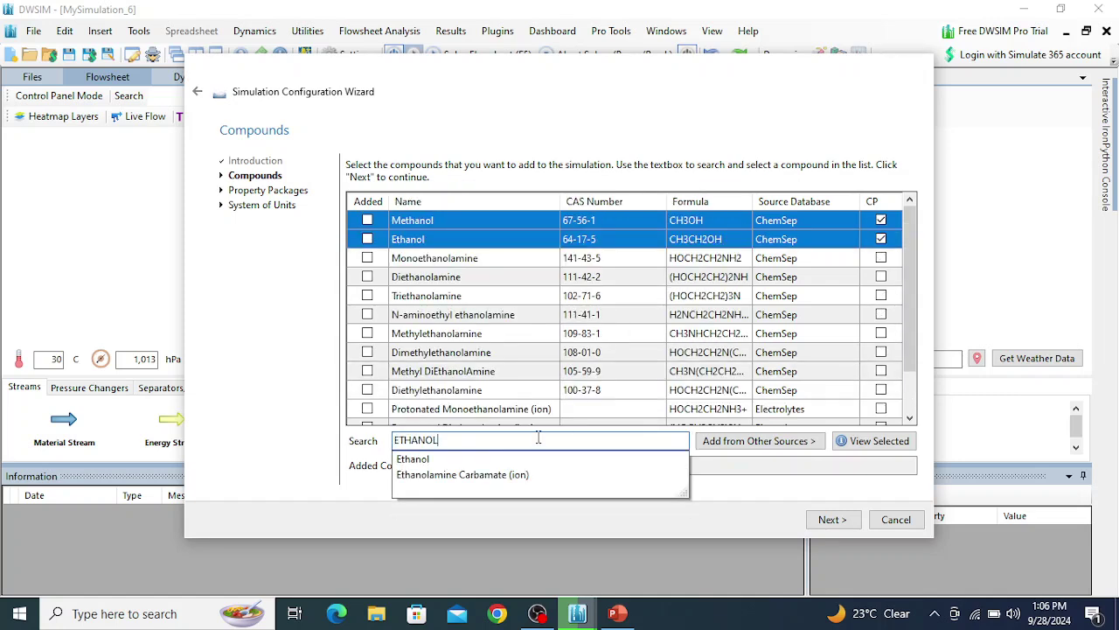
left_click(486, 461)
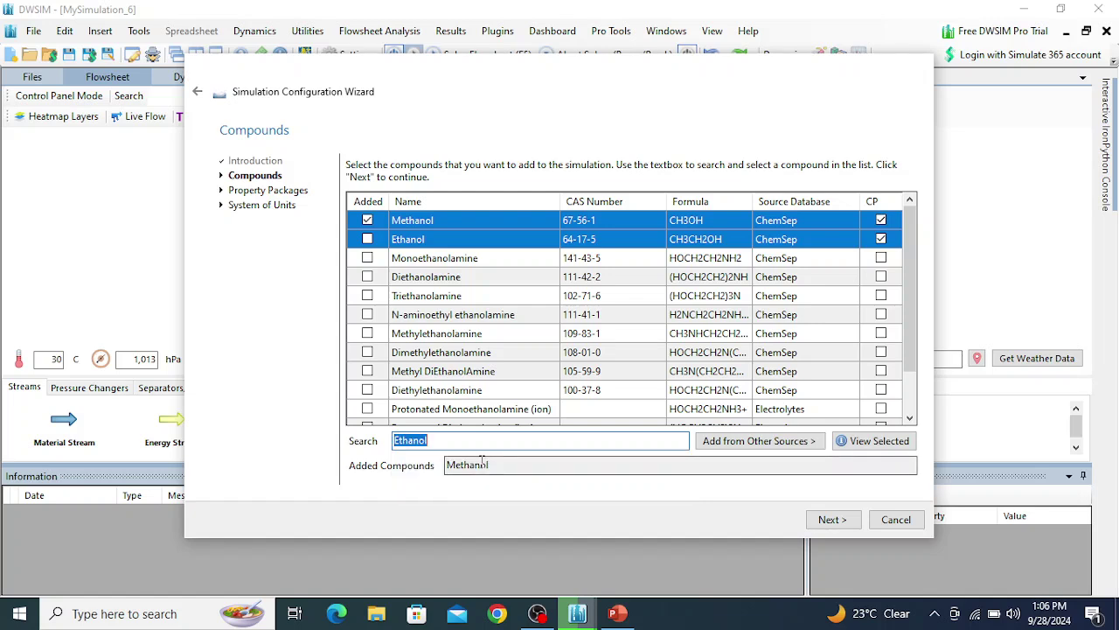
left_click(367, 239)
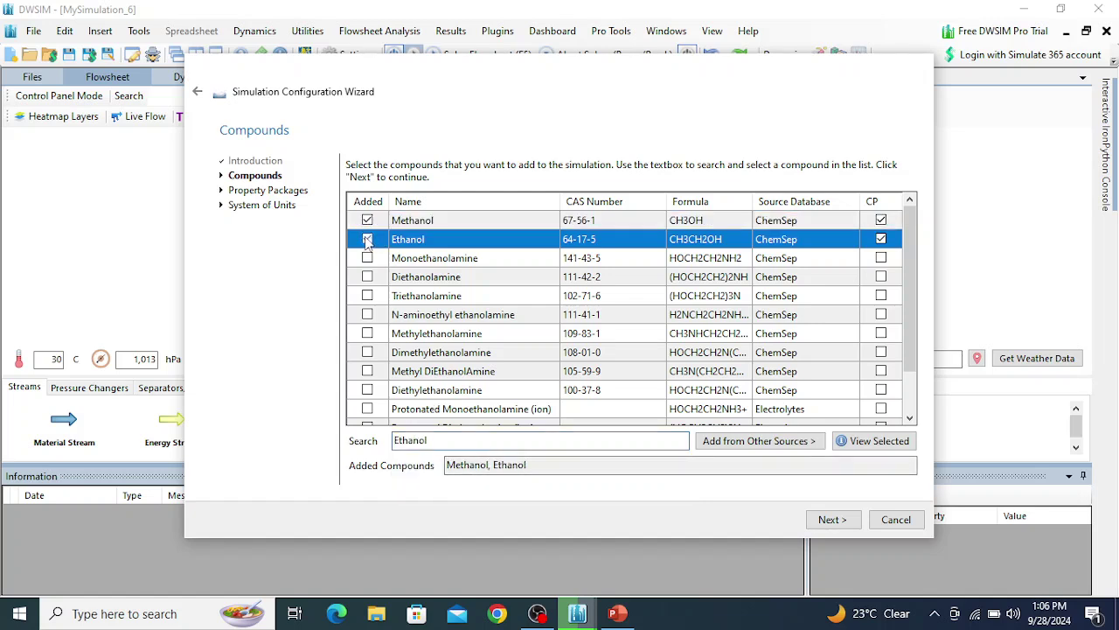
left_click(368, 222)
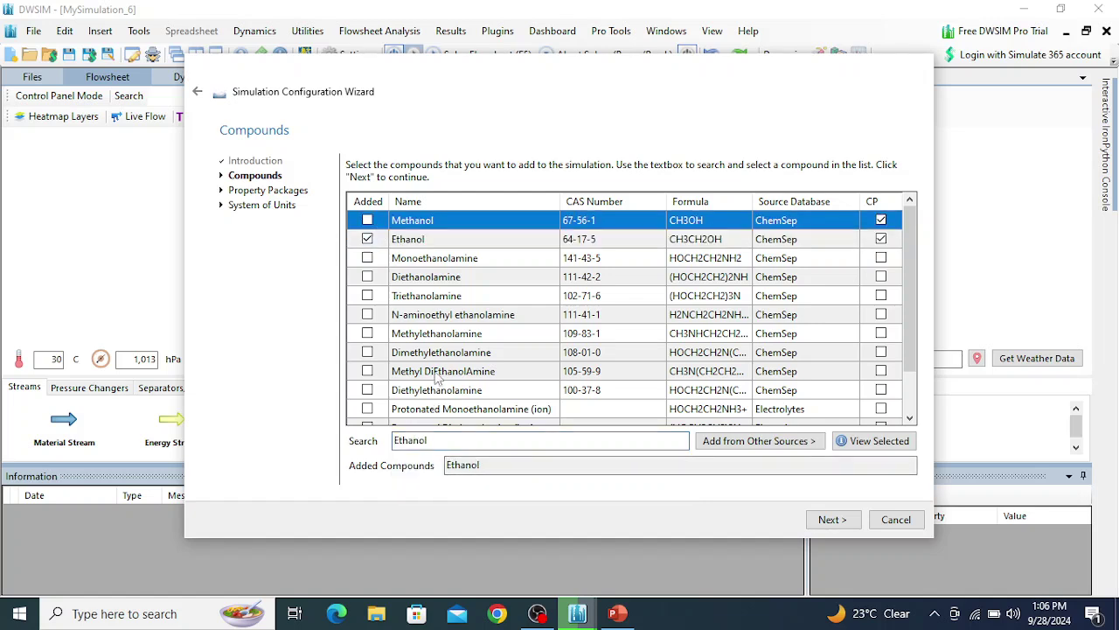
Step: Search for water and add the ChemSep compound Water to the simulation
left_click(380, 446)
type("WATER")
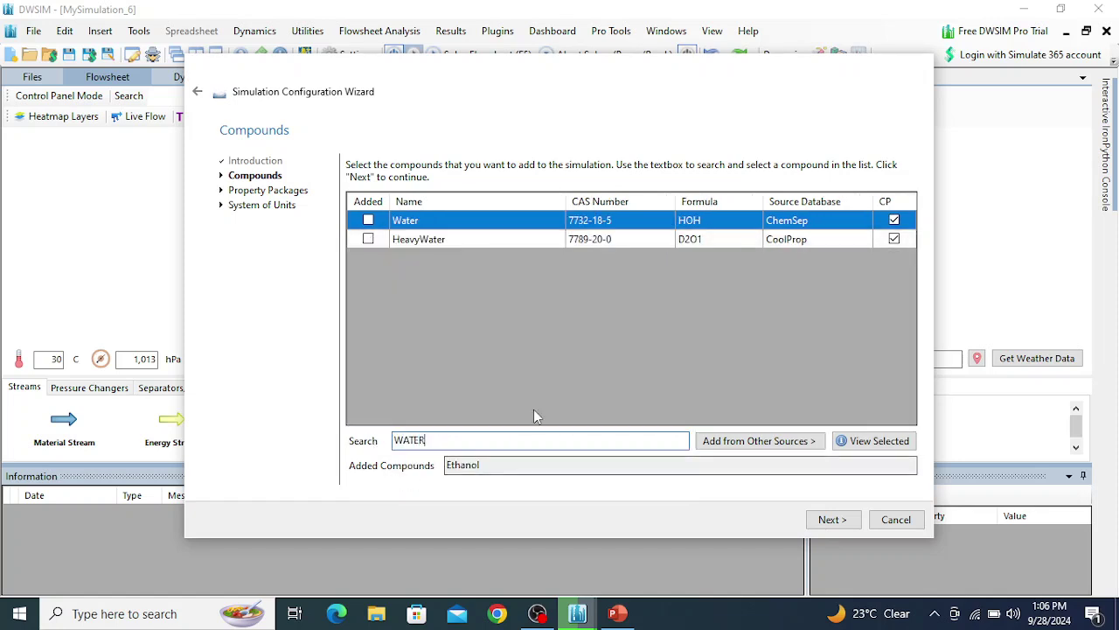
left_click(368, 220)
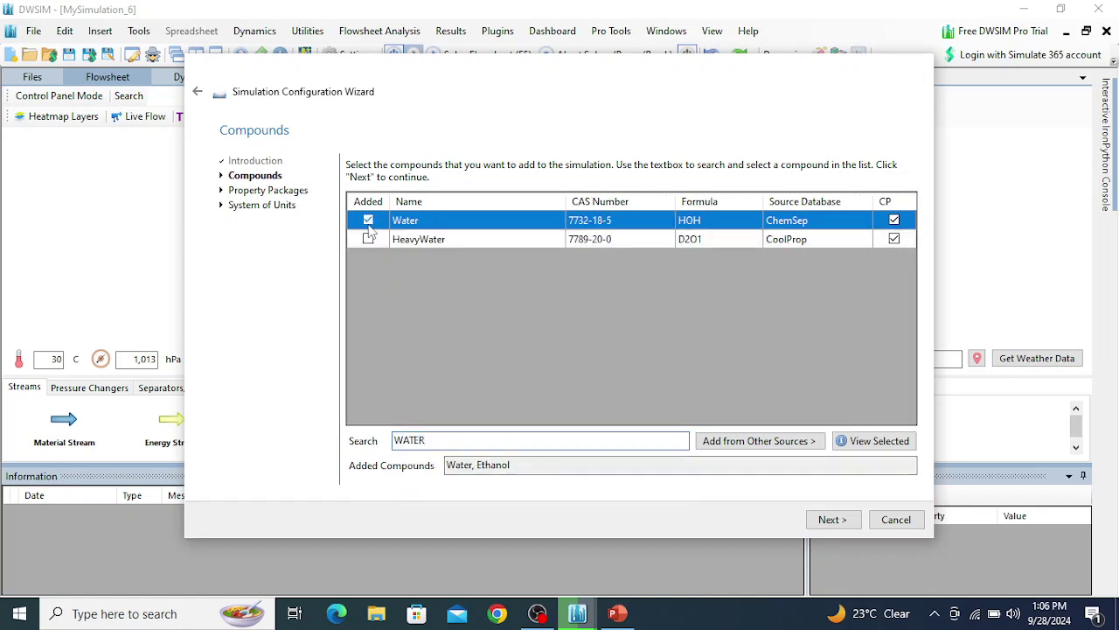
Step: Advance to property package selection and add the standard NRTL property package to the simulation
left_click(840, 521)
scroll(490, 306, "down", 3)
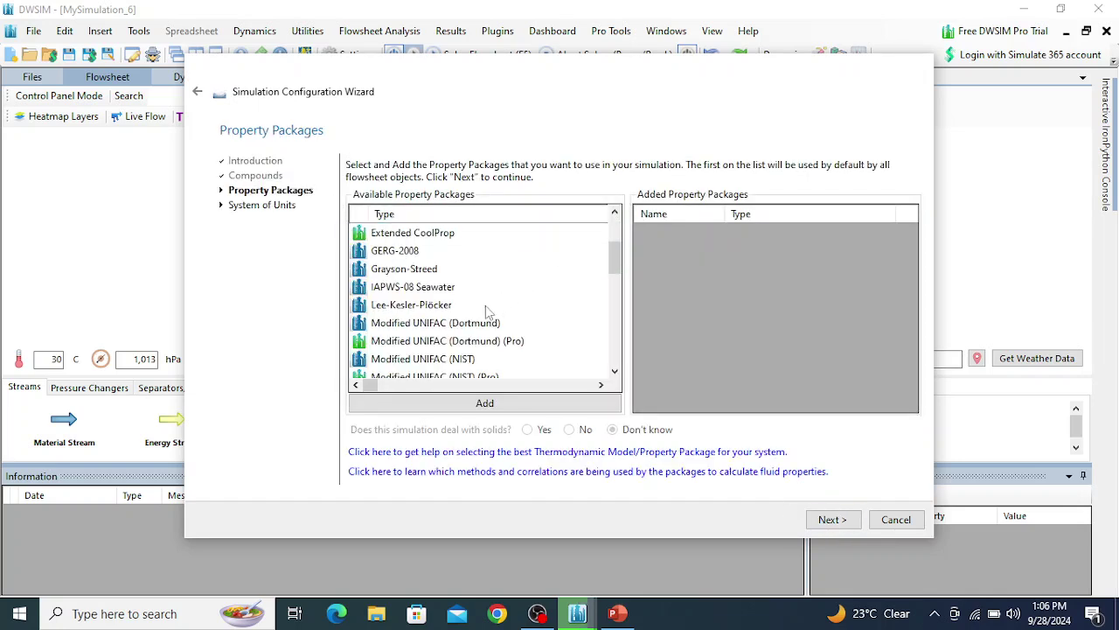
left_click(386, 341)
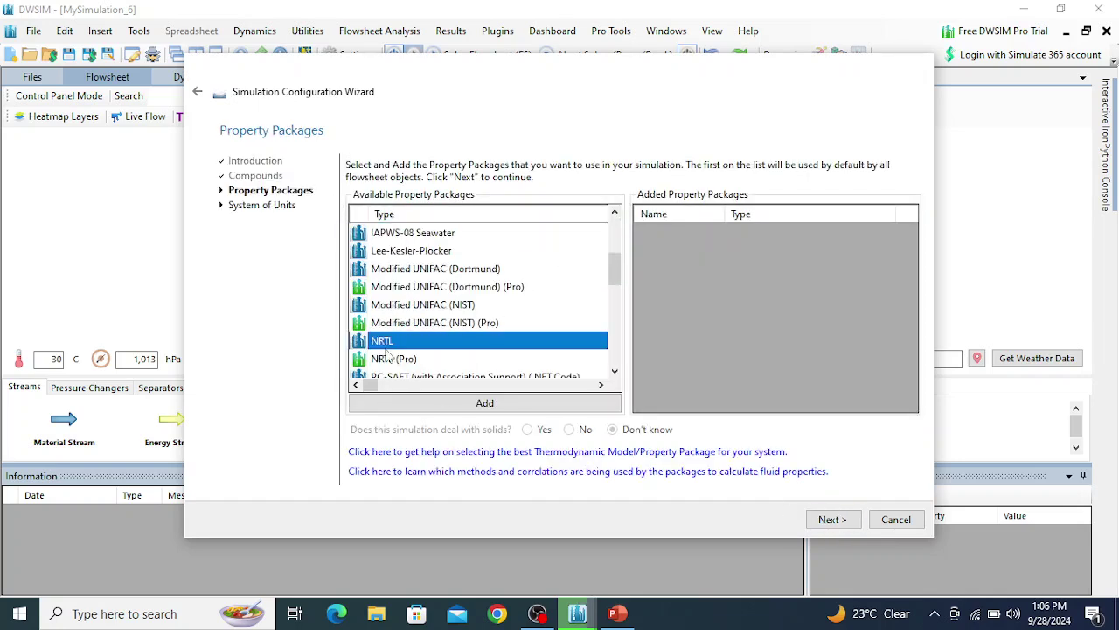
left_click(473, 403)
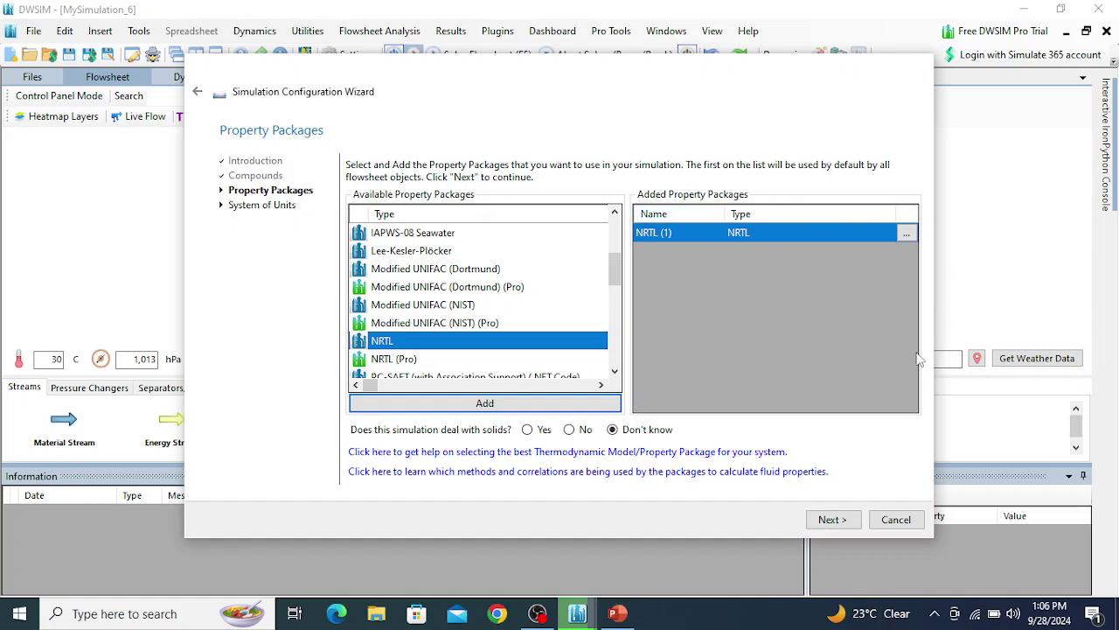
Step: Choose the C5 system of units, finish the configuration wizard and dismiss the What's New window
left_click(835, 519)
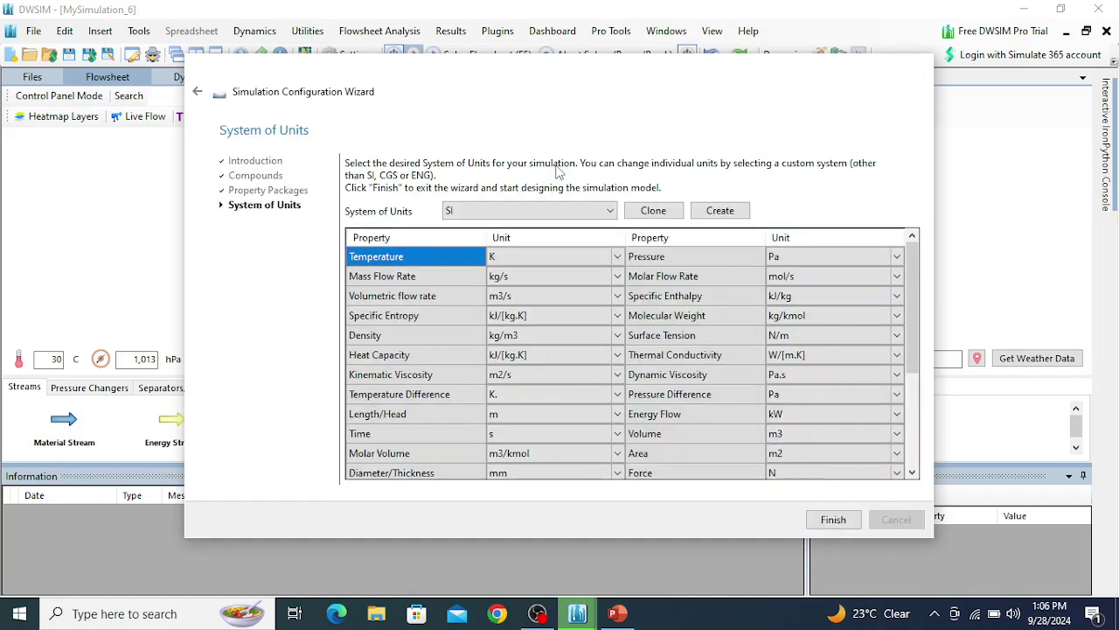
left_click(559, 211)
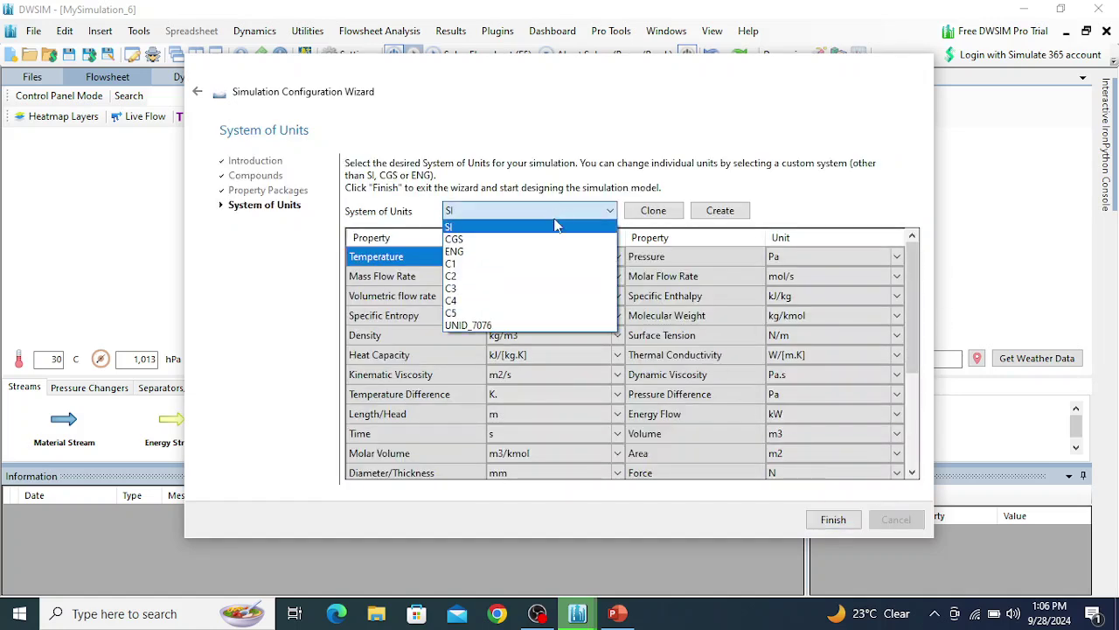
left_click(508, 315)
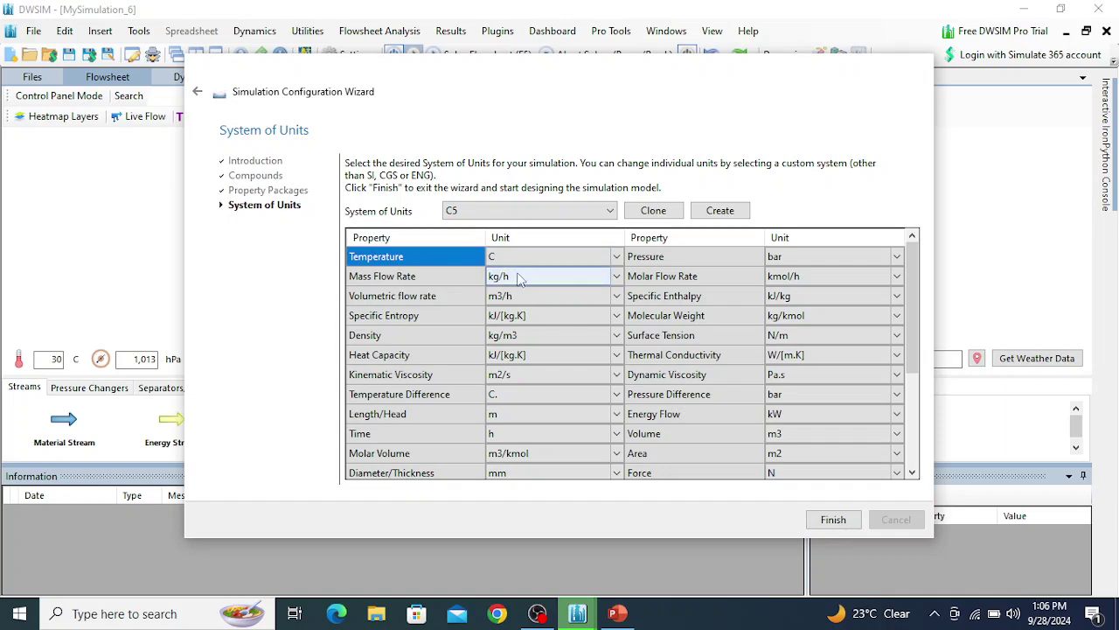
left_click(833, 520)
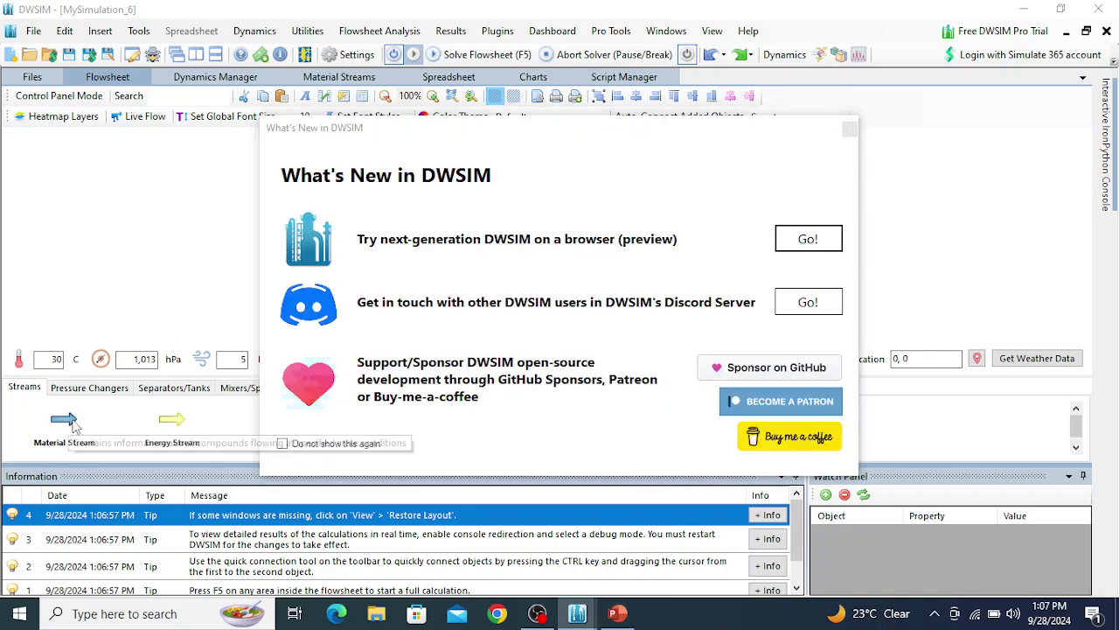
left_click(851, 130)
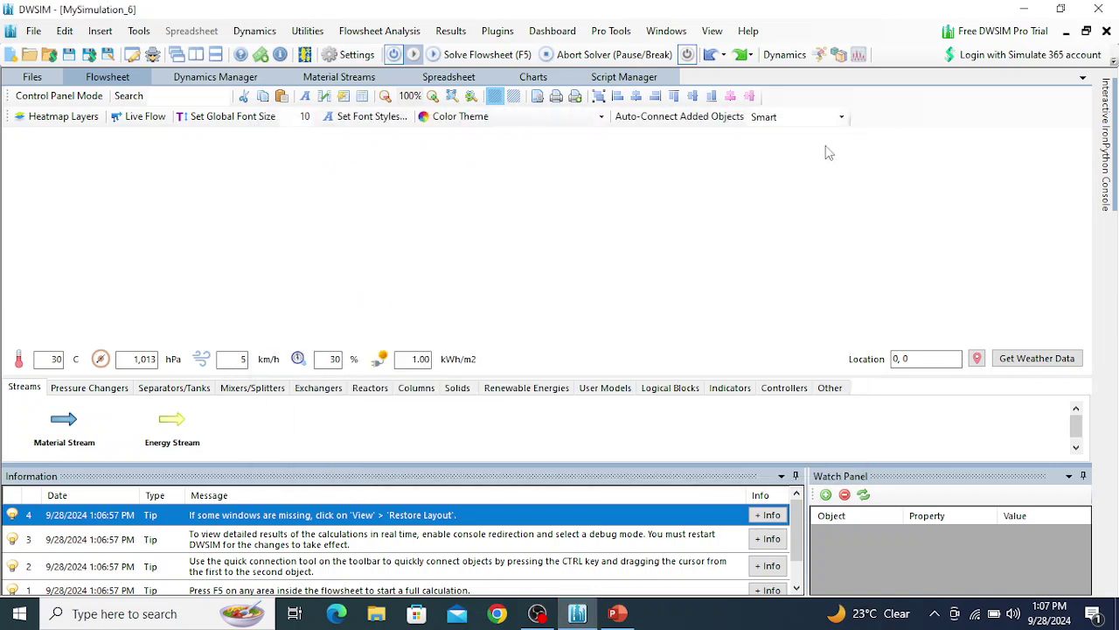
Step: Place a material stream on the flowsheet and rename it FEED
left_click_drag(75, 425, 496, 197)
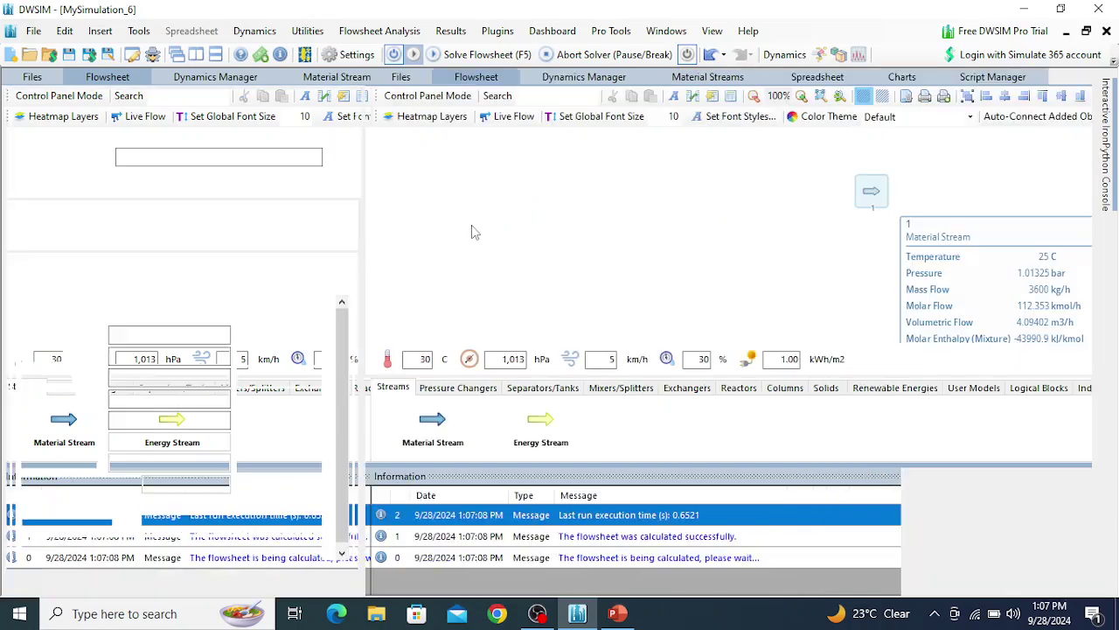
mouse_move(492, 228)
left_mouse_down()
mouse_move(485, 213)
mouse_move(495, 221)
left_mouse_up()
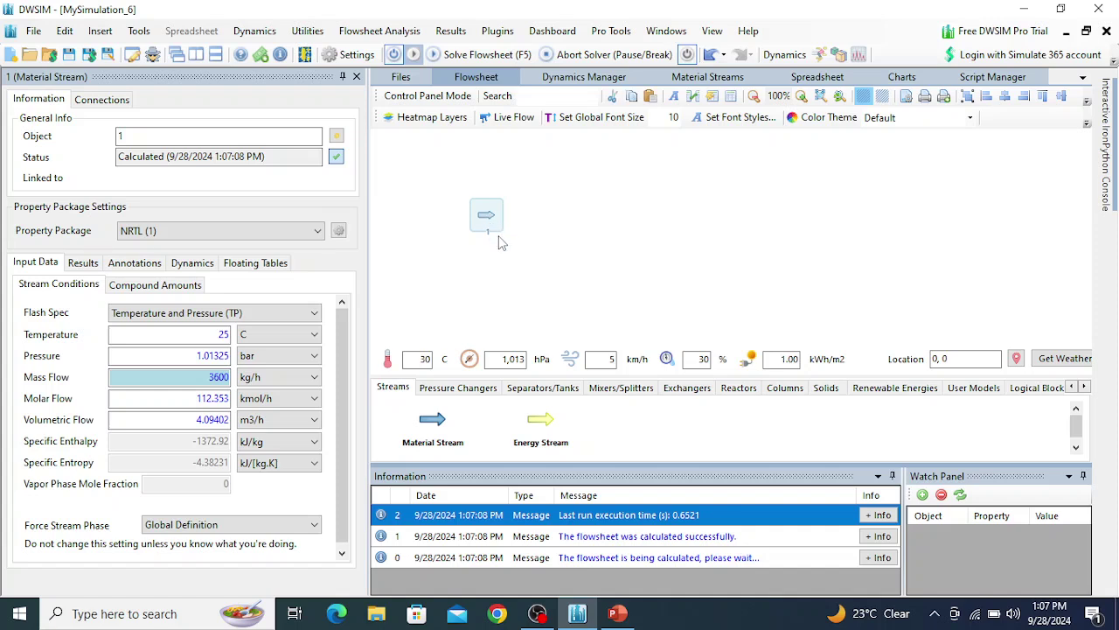
double_click(208, 137)
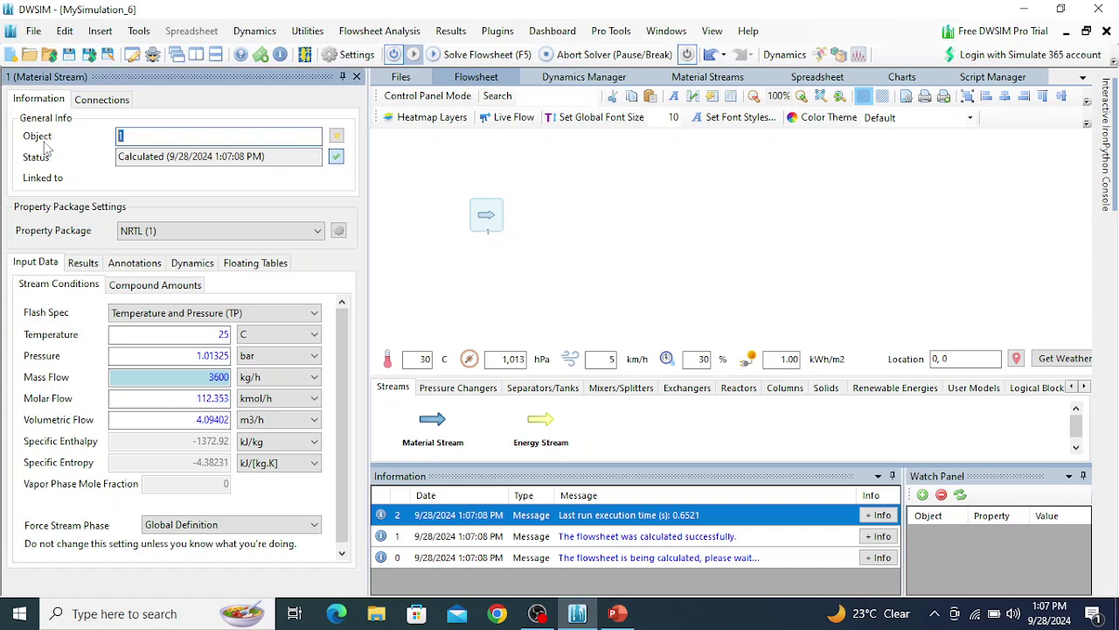
type("FEED")
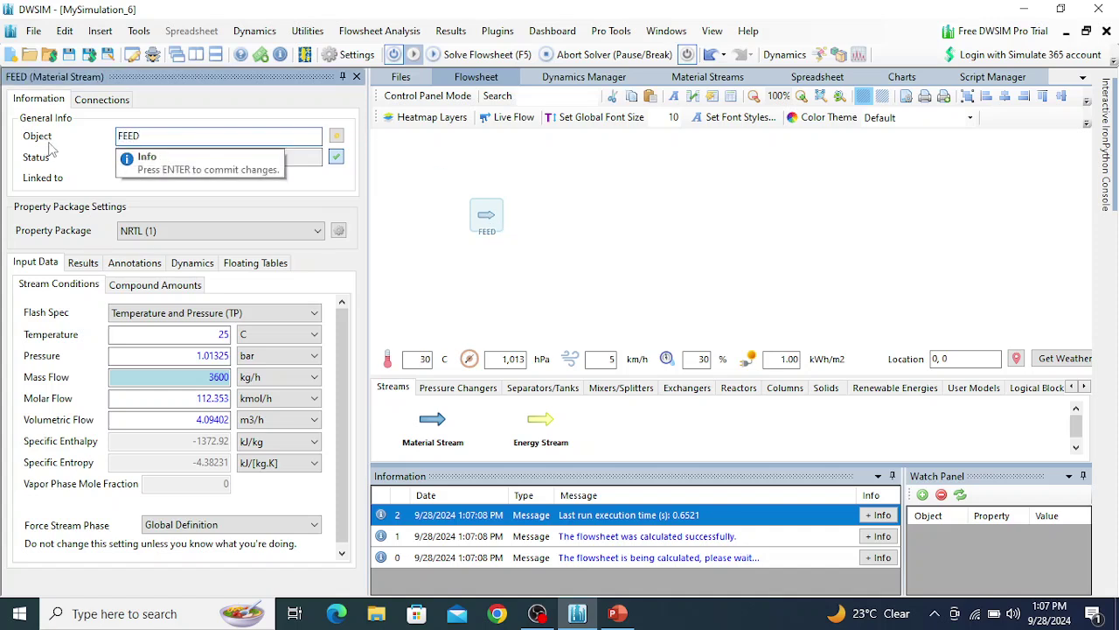
key("Return")
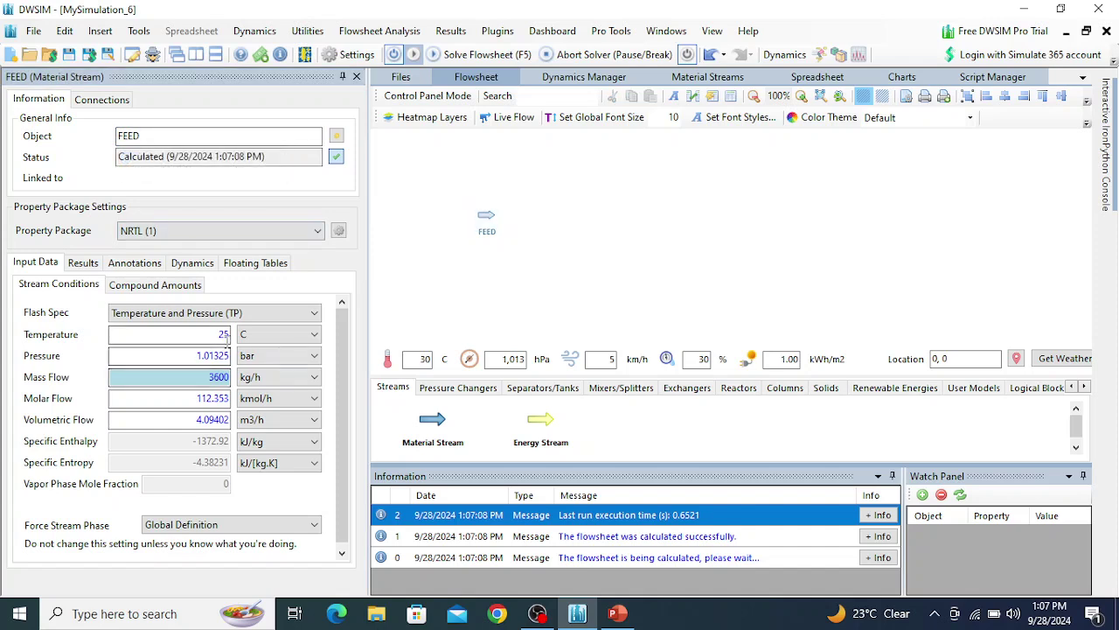
Step: Set the FEED stream's temperature to 20 C and its pressure to 1 atm
double_click(219, 334)
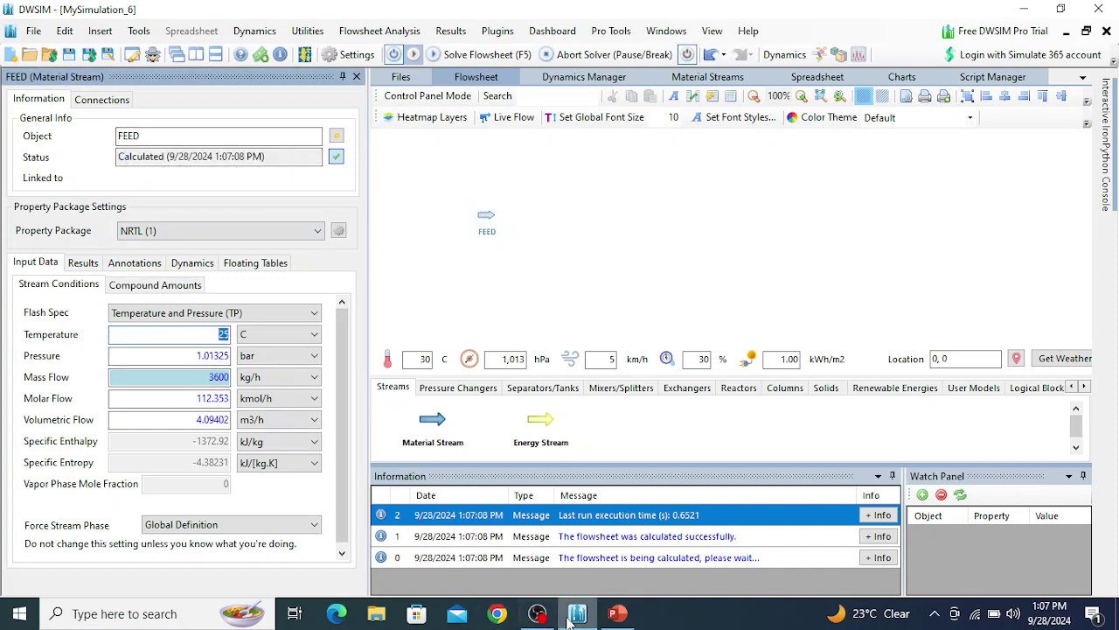
mouse_move(617, 615)
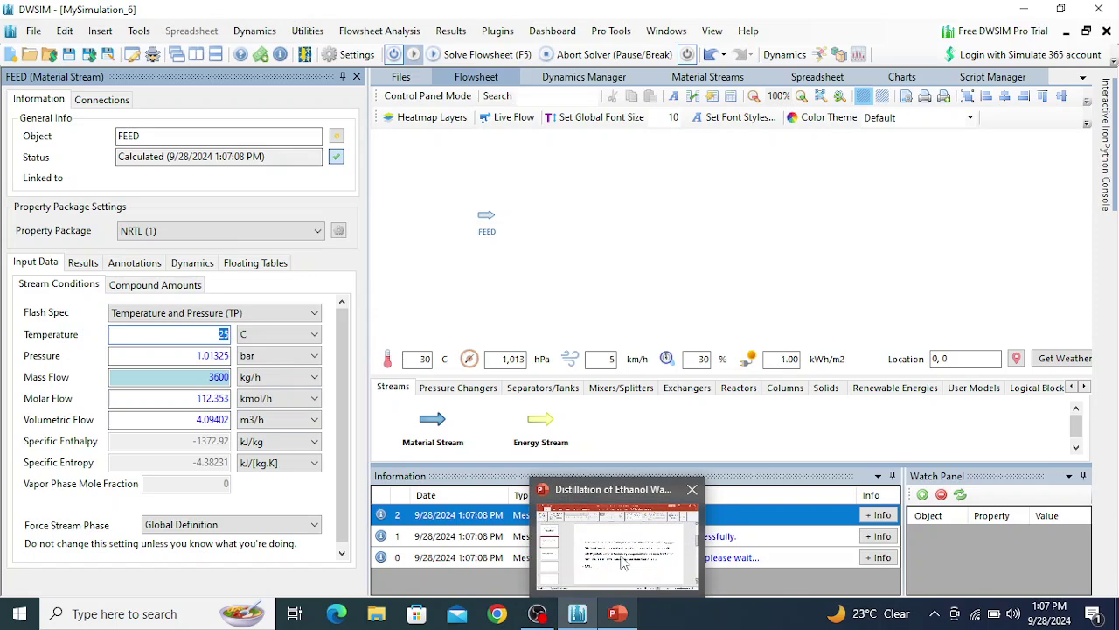
mouse_move(624, 562)
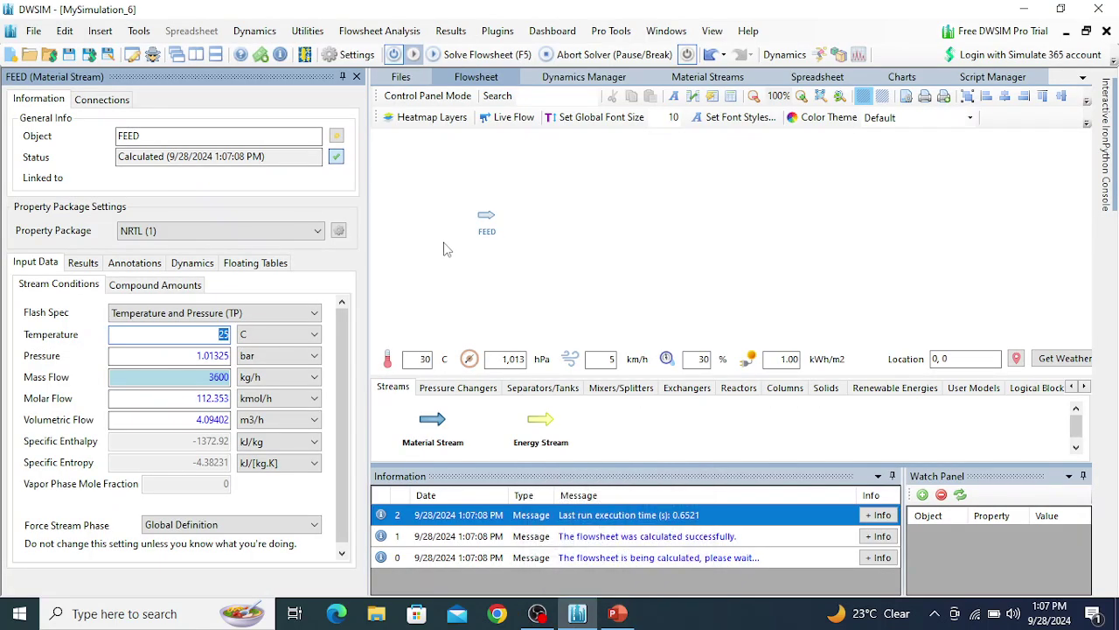
type("2")
key("Return")
key("Tab")
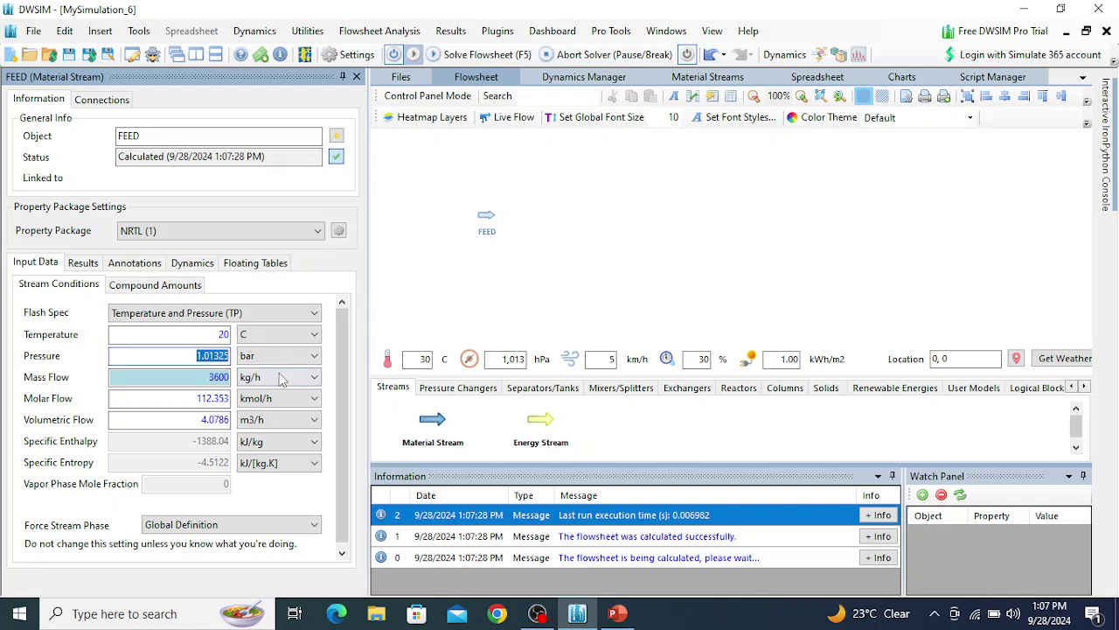
type("1")
left_click(297, 357)
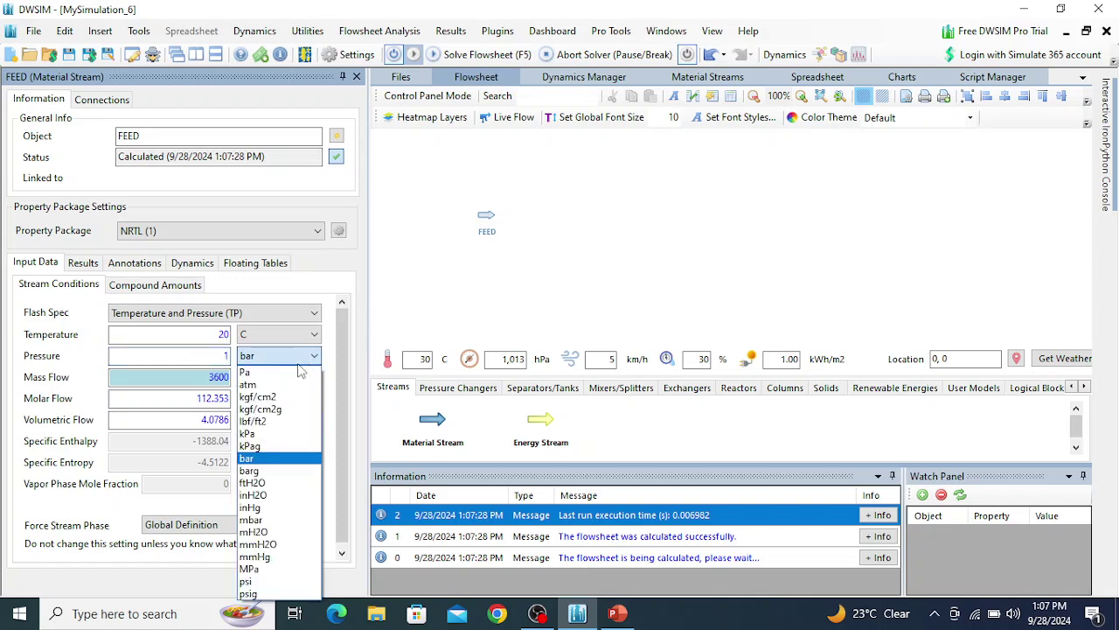
left_click(263, 385)
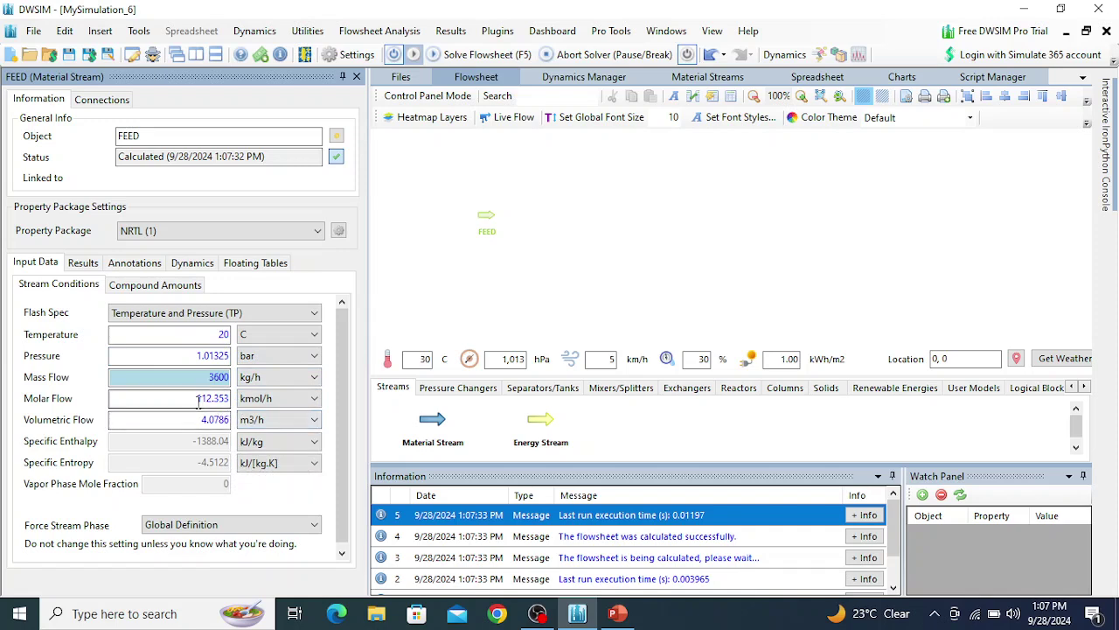
Step: Set the FEED stream's molar flow to 1000 kmol/h
left_click_drag(198, 400, 237, 399)
type("1000")
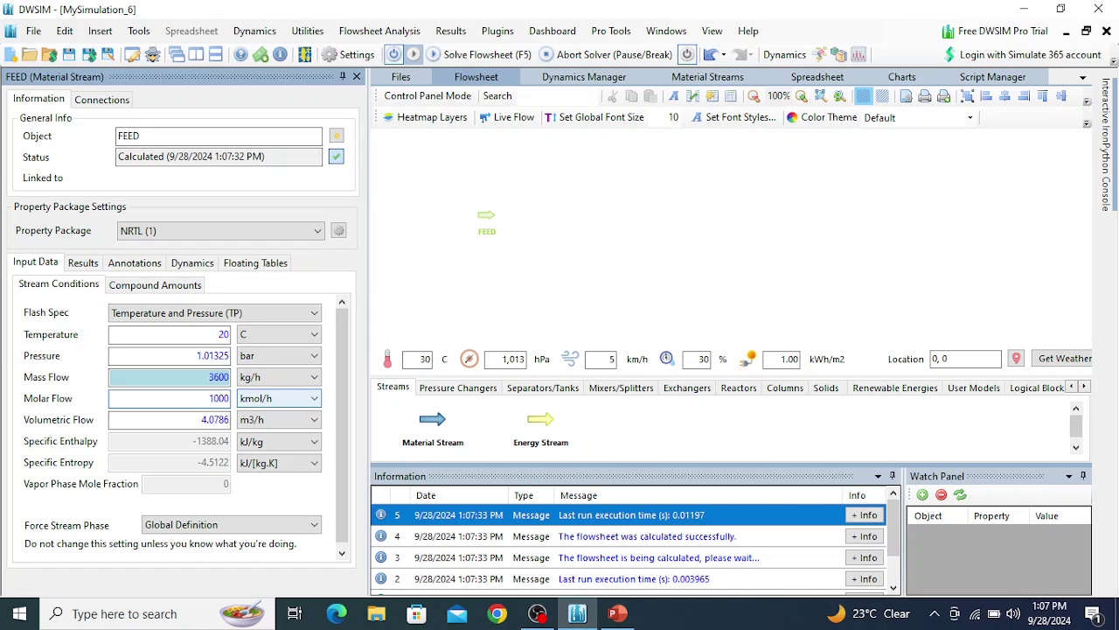
key("Return")
Step: Set the FEED composition to mole fractions of 0.4 ethanol and 0.6 water, and accept it
left_click(170, 287)
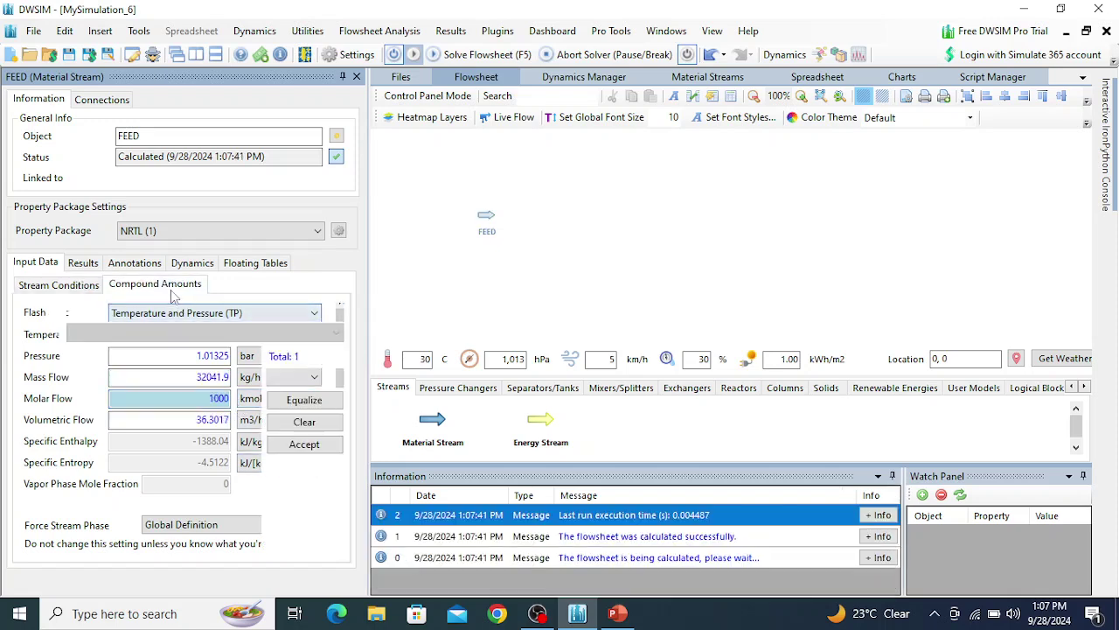
left_click(223, 383)
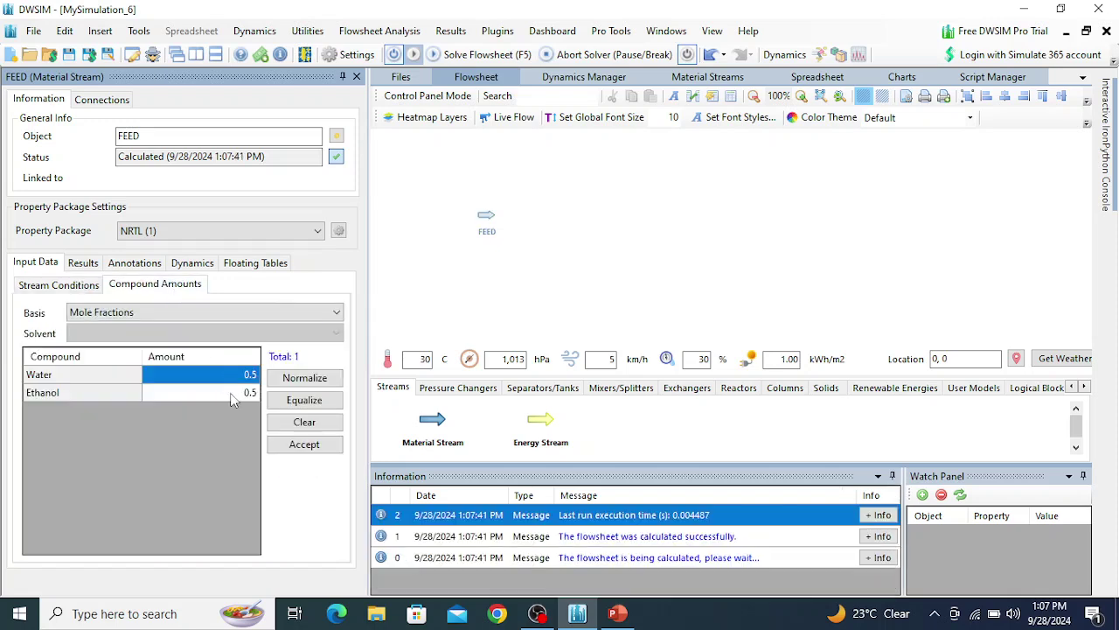
left_click(232, 399)
type("0")
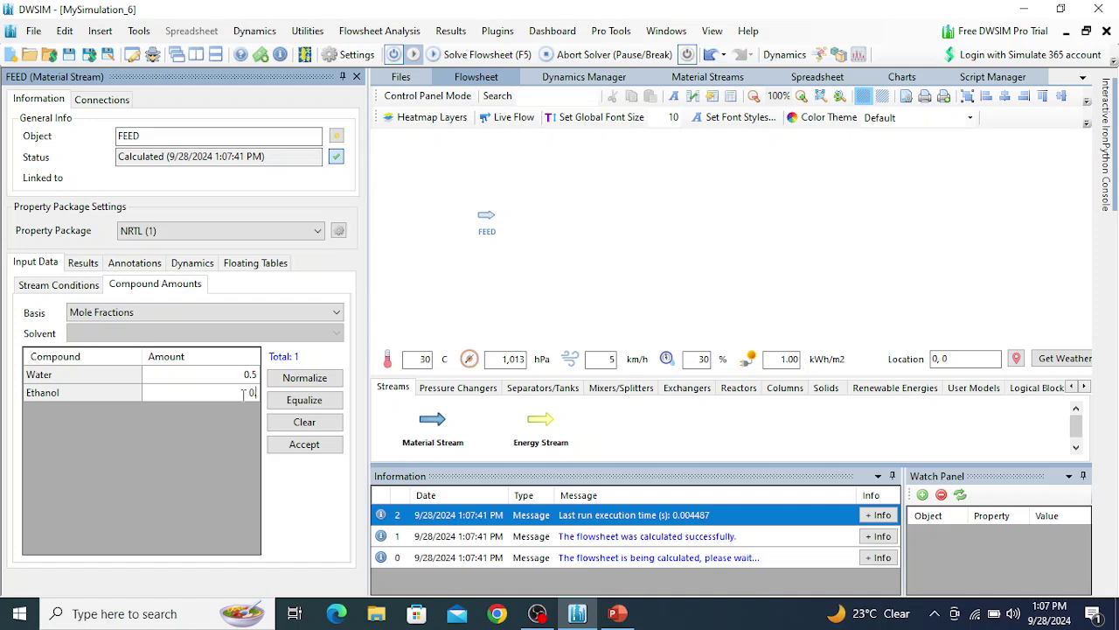
type(".4")
key("Return")
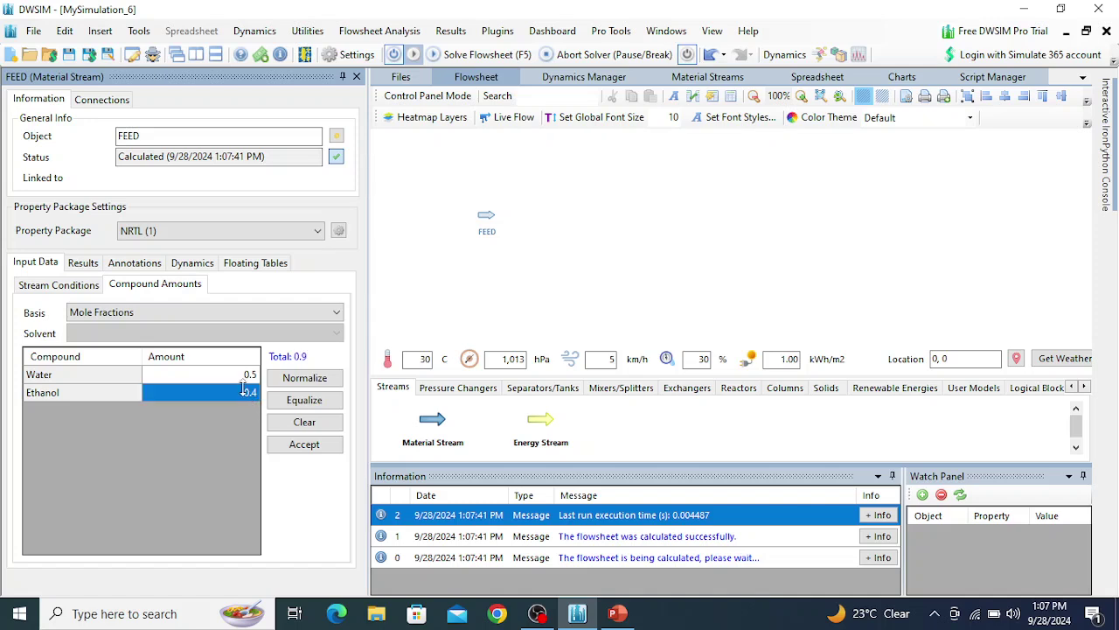
key("Up")
type("0")
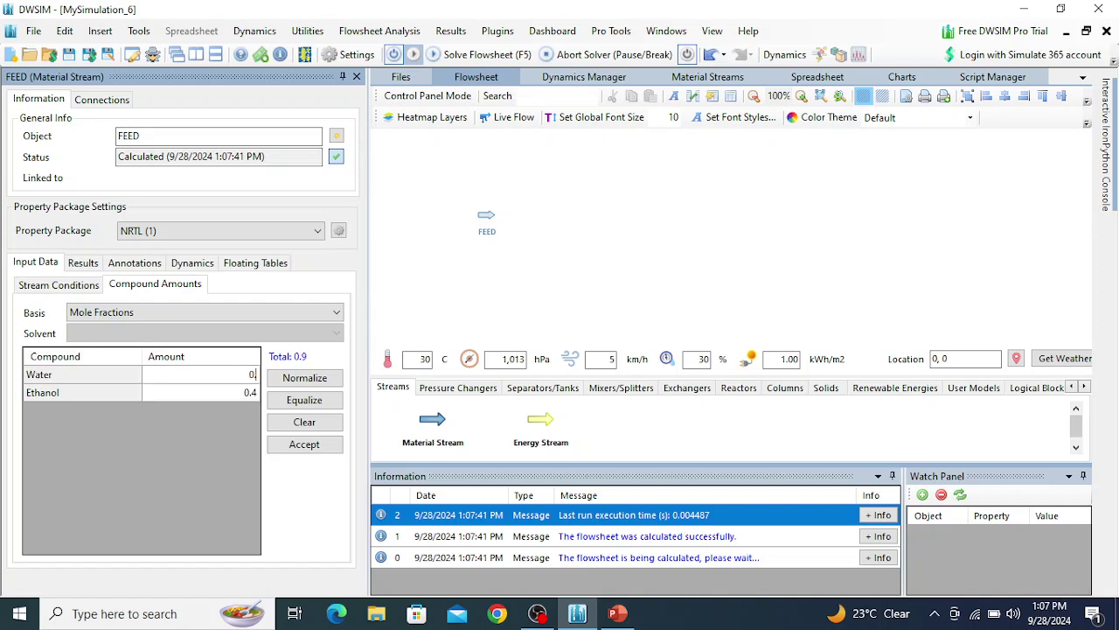
key("Return")
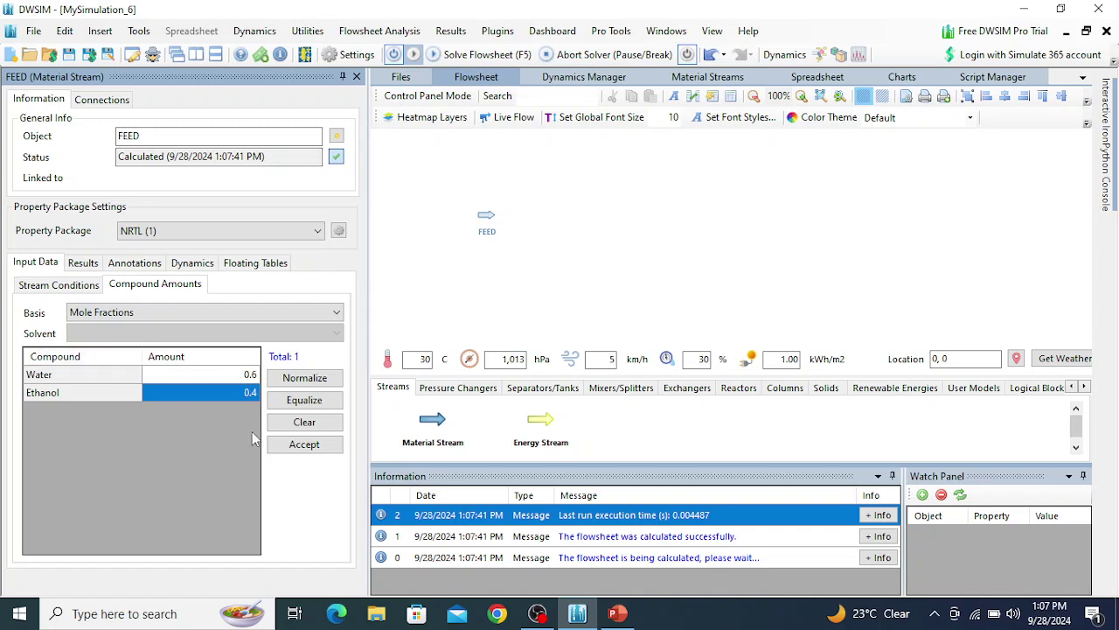
left_click(297, 446)
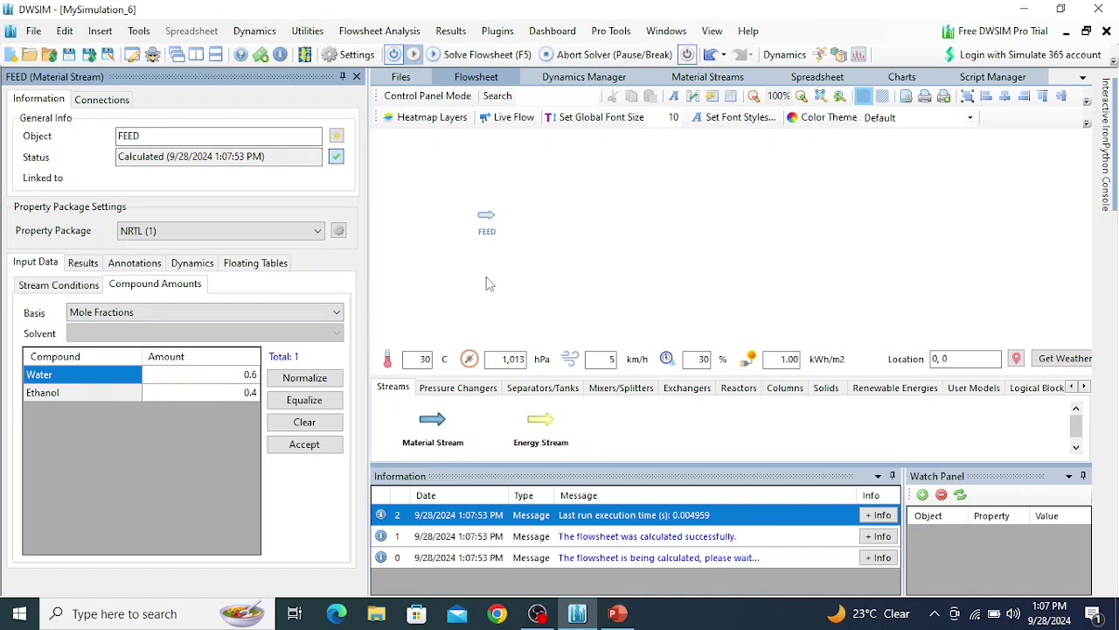
Step: Shift FEED toward the flowsheet's left edge, enlarge the drawing area and add a Shortcut Column to the right of FEED
mouse_move(488, 220)
left_click_drag(488, 220, 427, 250)
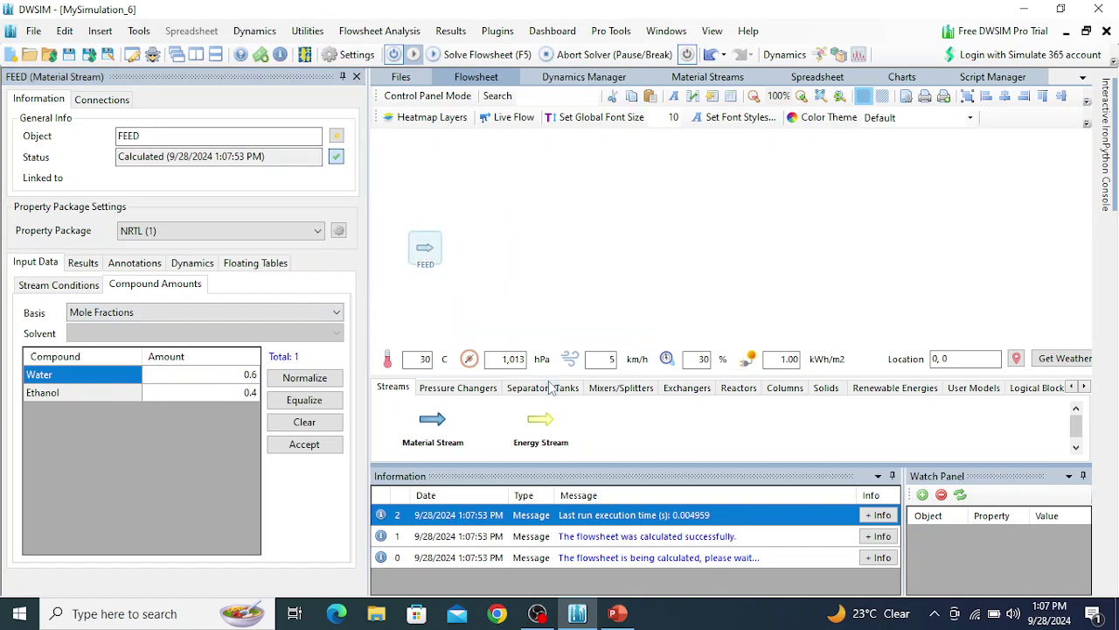
left_click(787, 390)
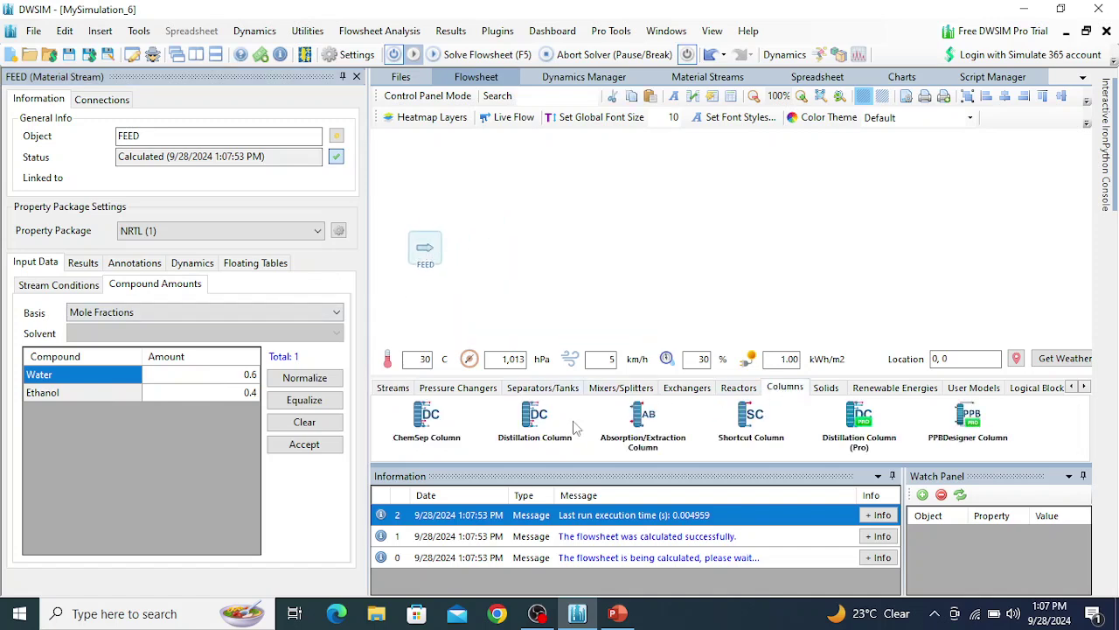
left_click_drag(536, 470, 536, 529)
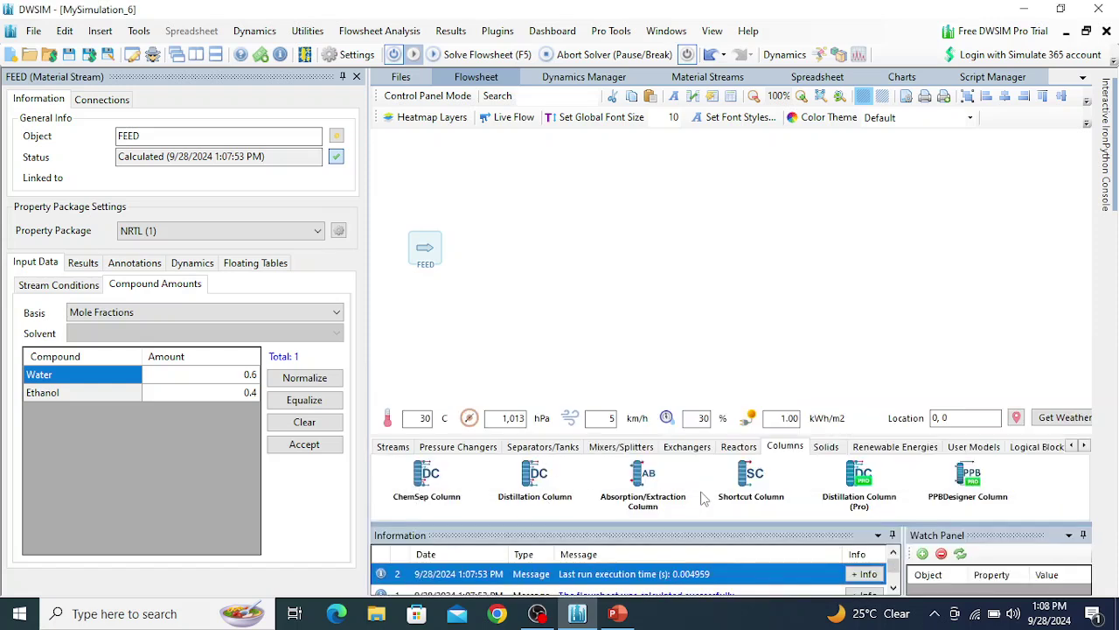
left_click_drag(746, 481, 583, 238)
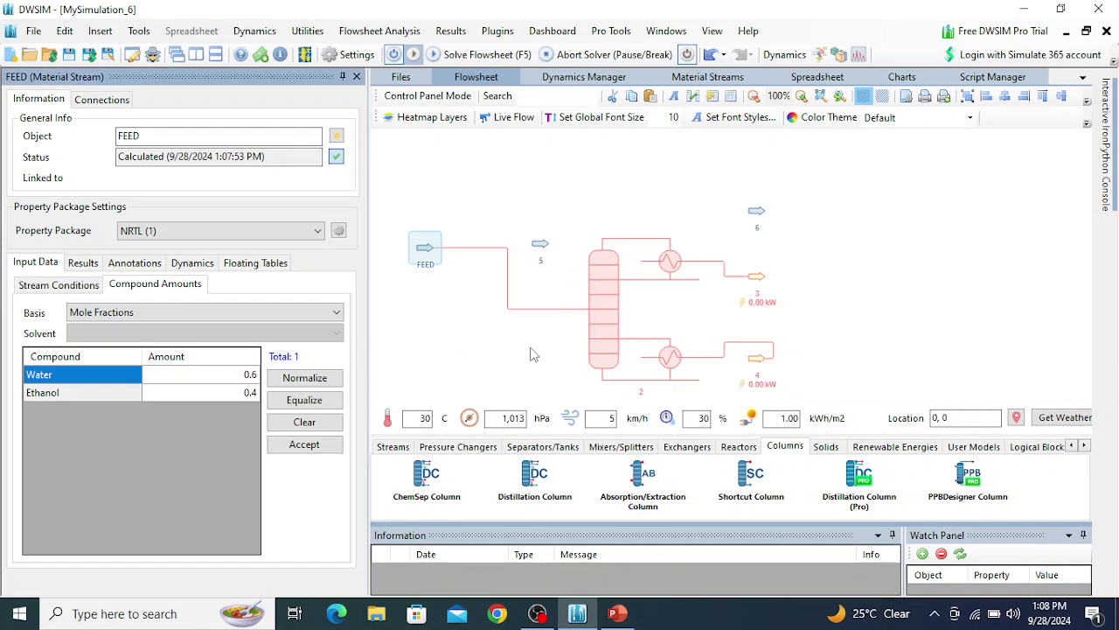
Step: Rearrange the column's product and condenser duty streams clear of each other, and align FEED with the column's inlet
left_click_drag(866, 323, 874, 275)
left_click(793, 369)
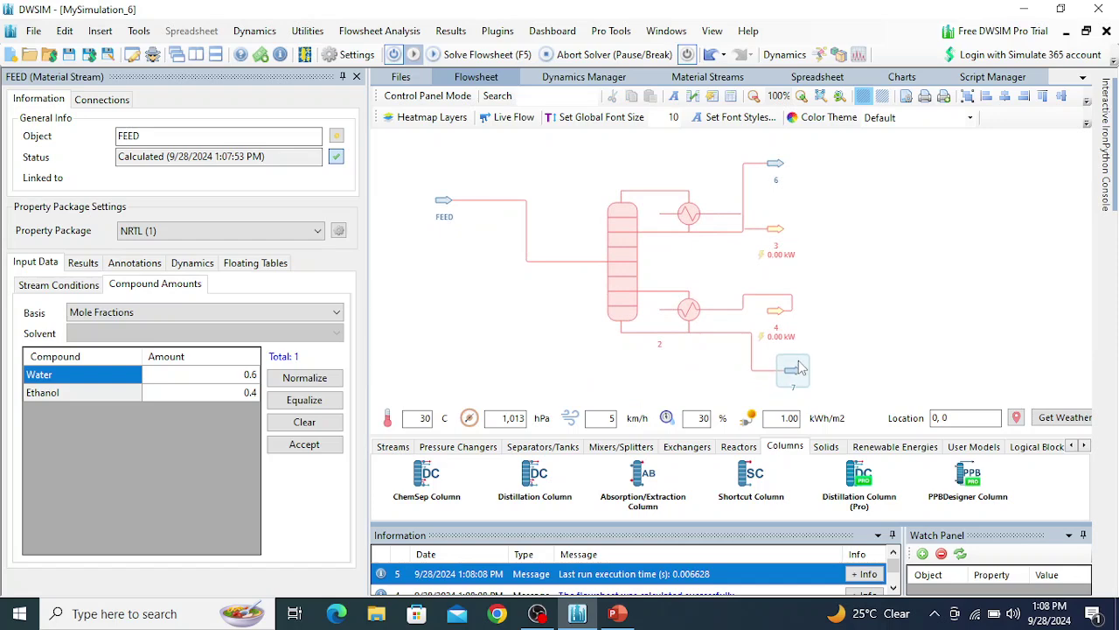
left_click_drag(774, 229, 818, 234)
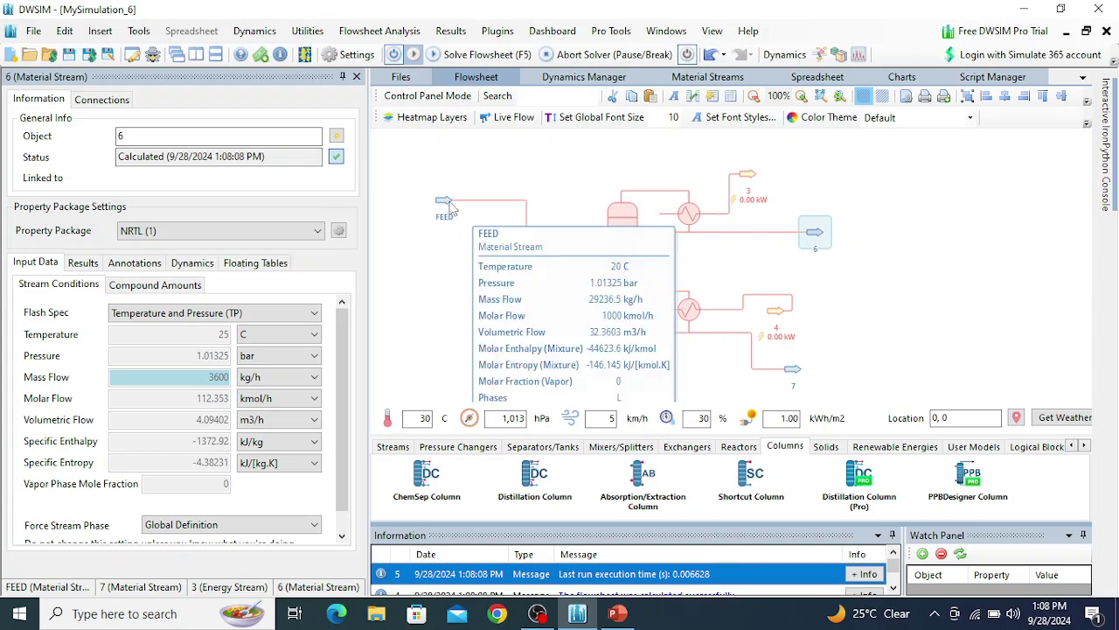
left_click_drag(445, 203, 439, 264)
left_click(637, 264)
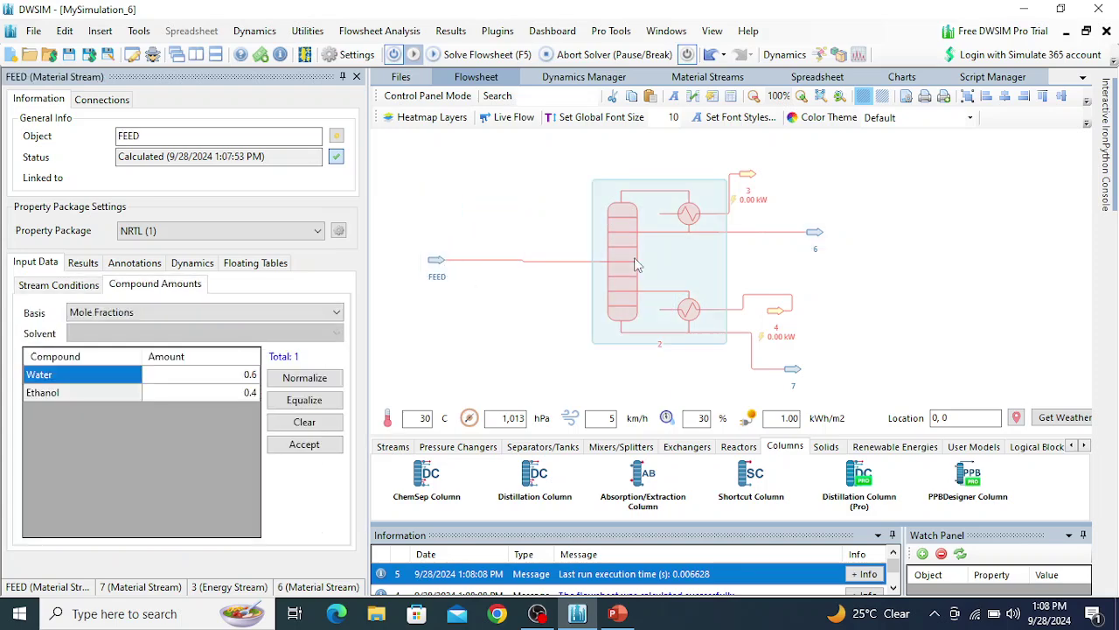
left_click(773, 181)
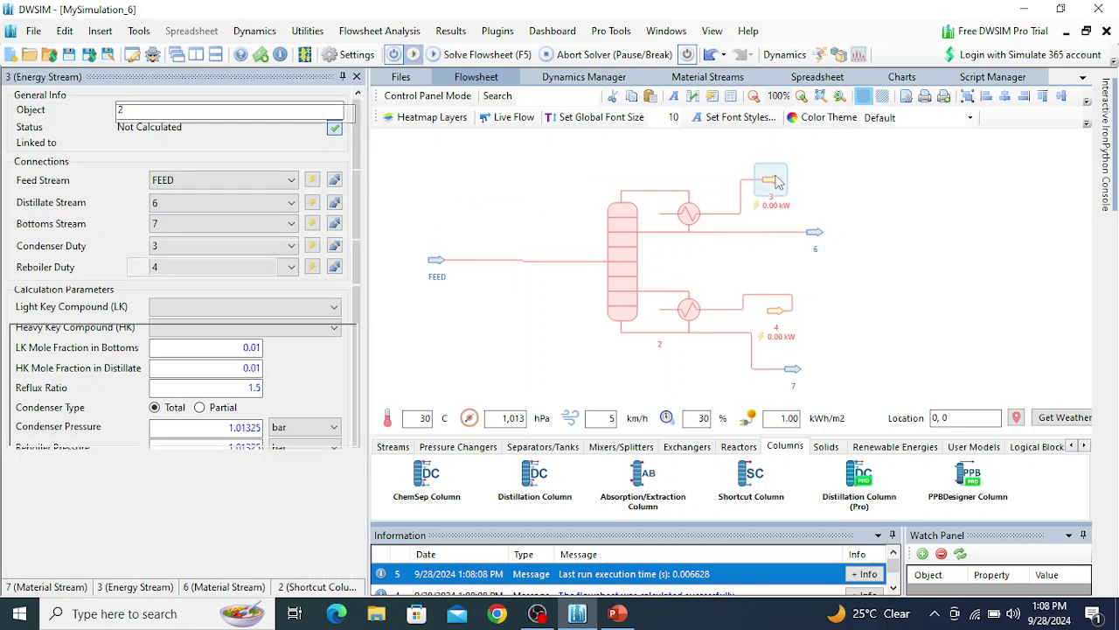
Step: Reposition distillate stream 6, reboiler duty stream 4 and bottoms stream 7 so they sit farther from the column and clear of each other
left_click(831, 238)
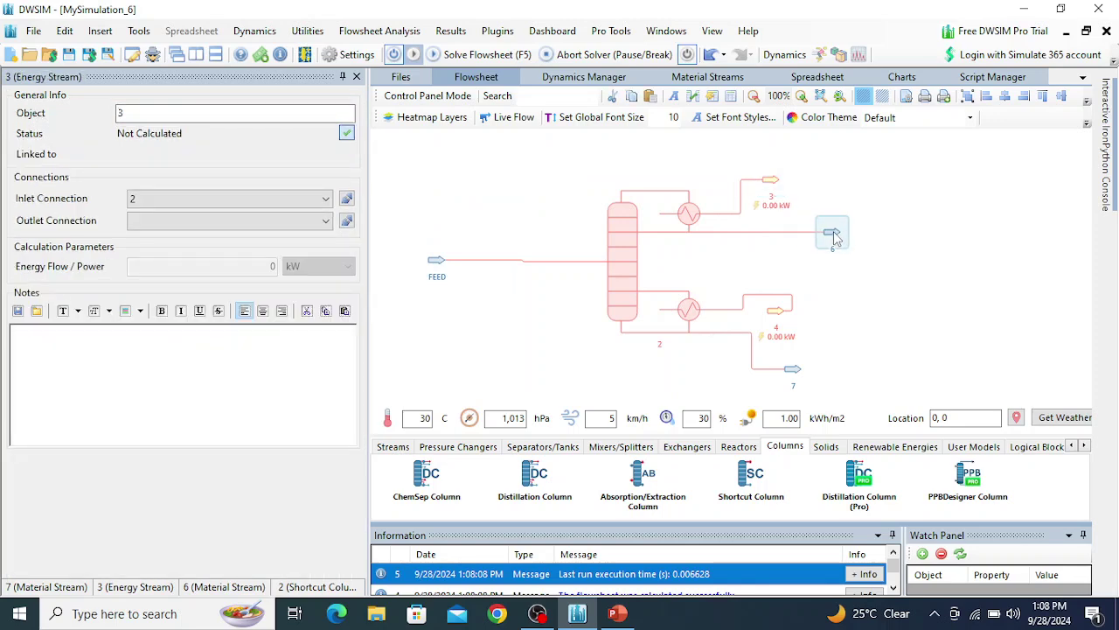
left_click_drag(796, 317, 794, 304)
left_click_drag(794, 371, 815, 372)
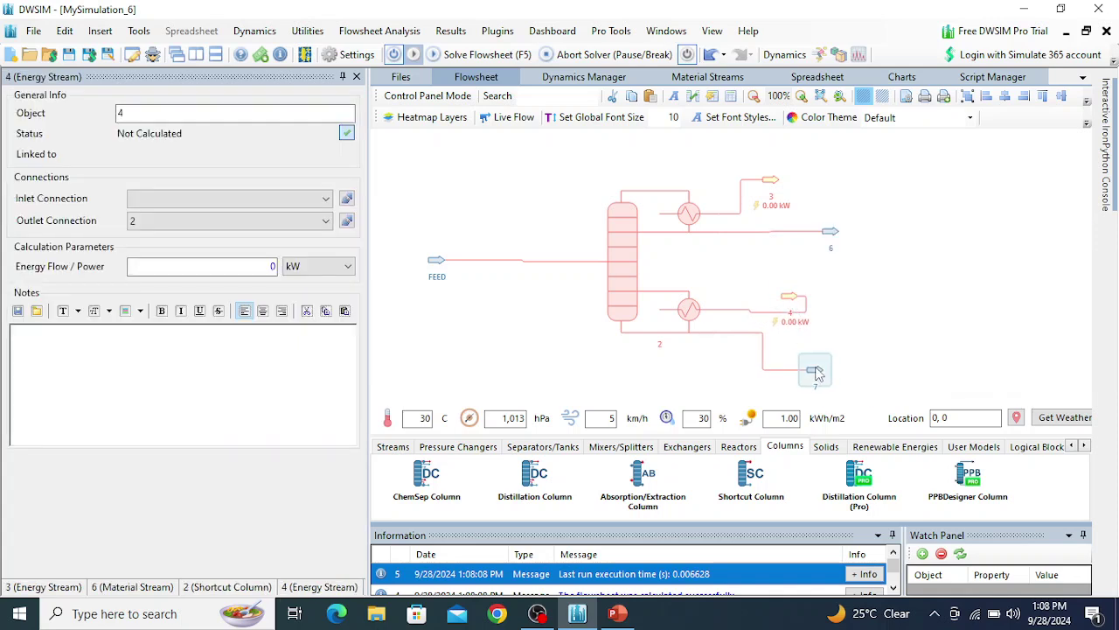
left_click(816, 374)
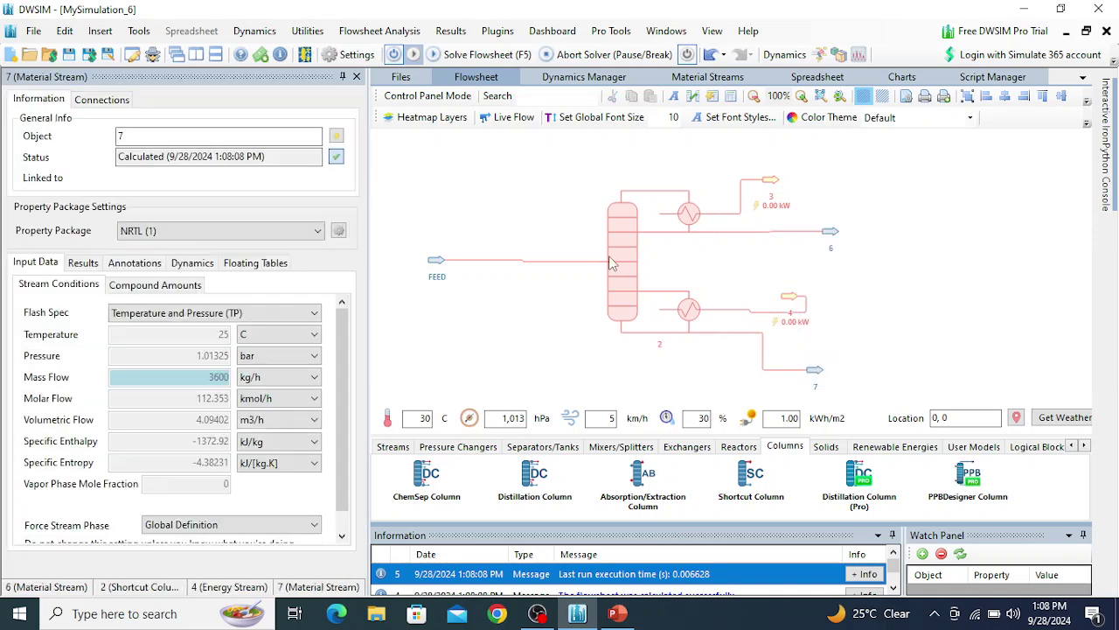
Step: Set the Shortcut Column's light key compound to Ethanol and its heavy key compound to Water
left_click(613, 263)
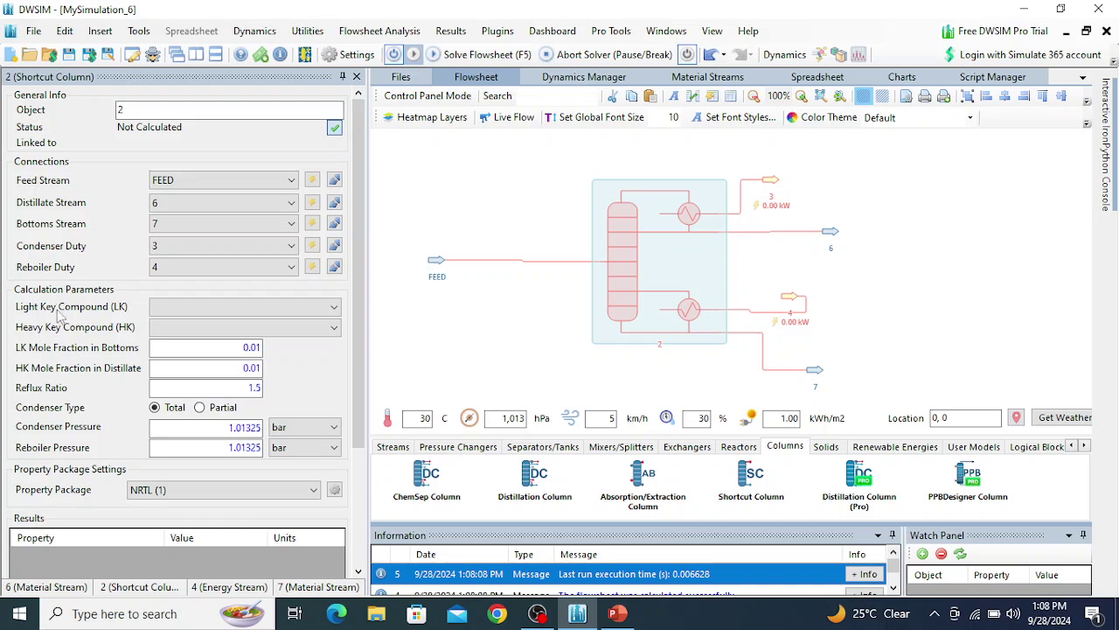
left_click(202, 311)
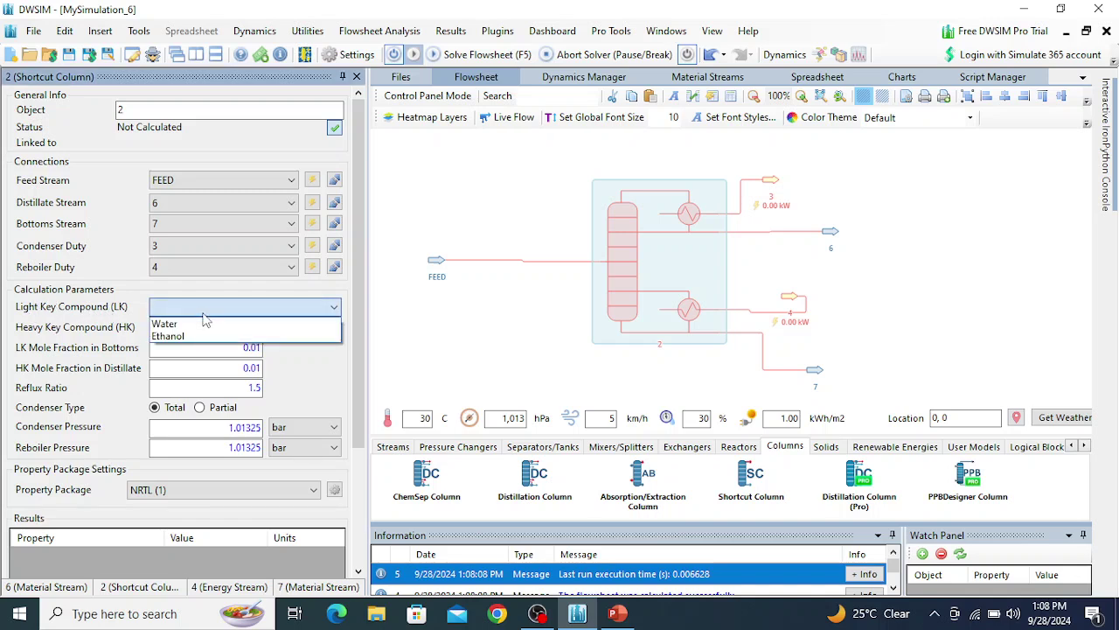
left_click(171, 336)
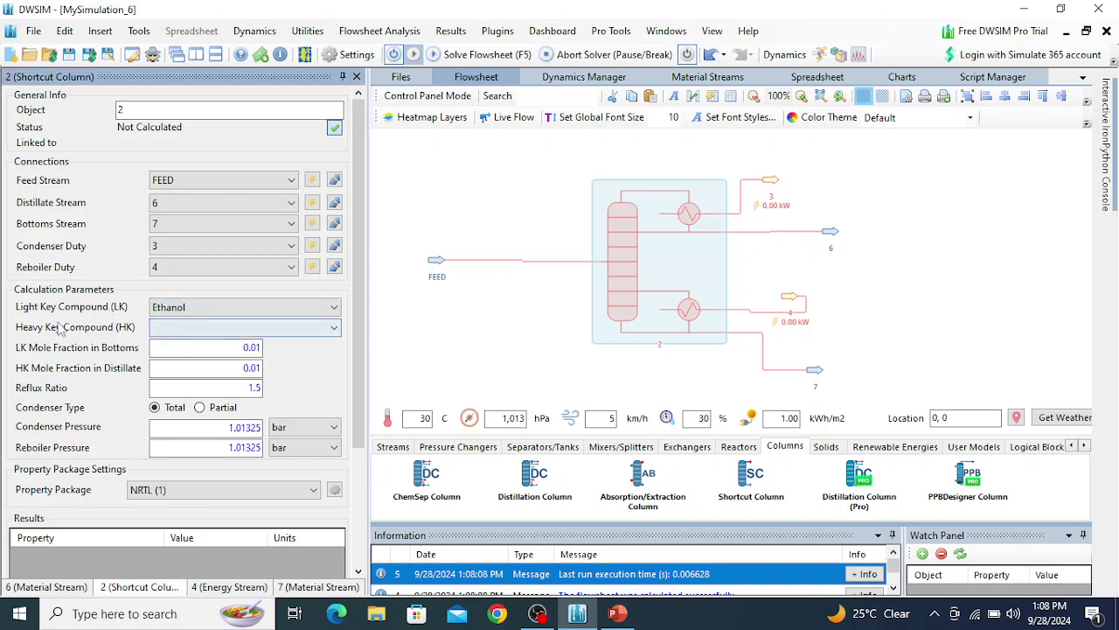
left_click(162, 328)
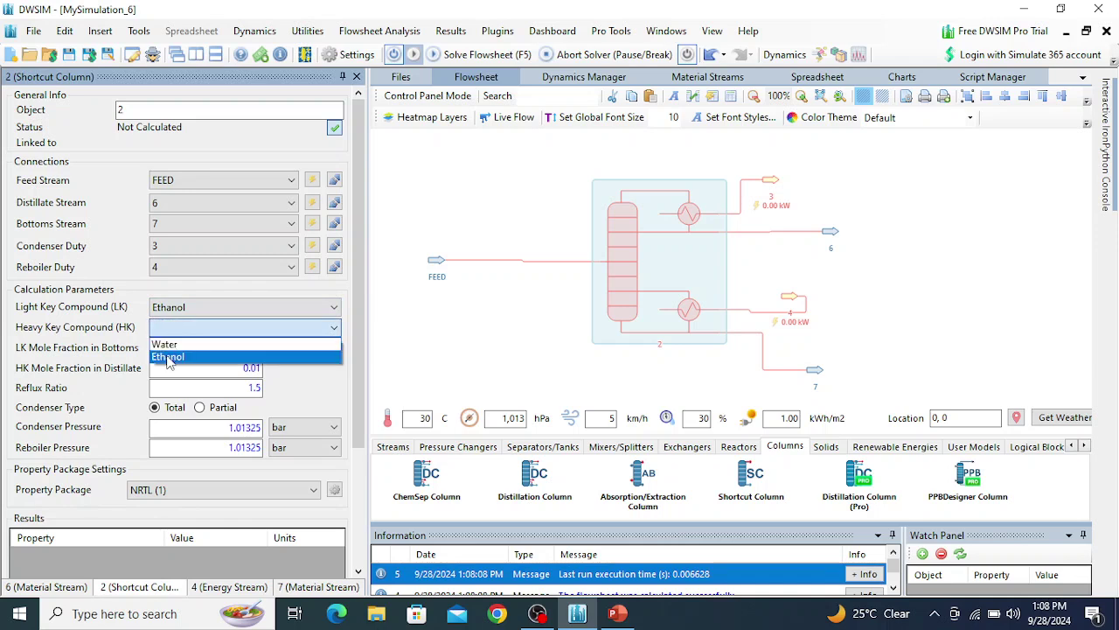
left_click(166, 344)
left_click(172, 331)
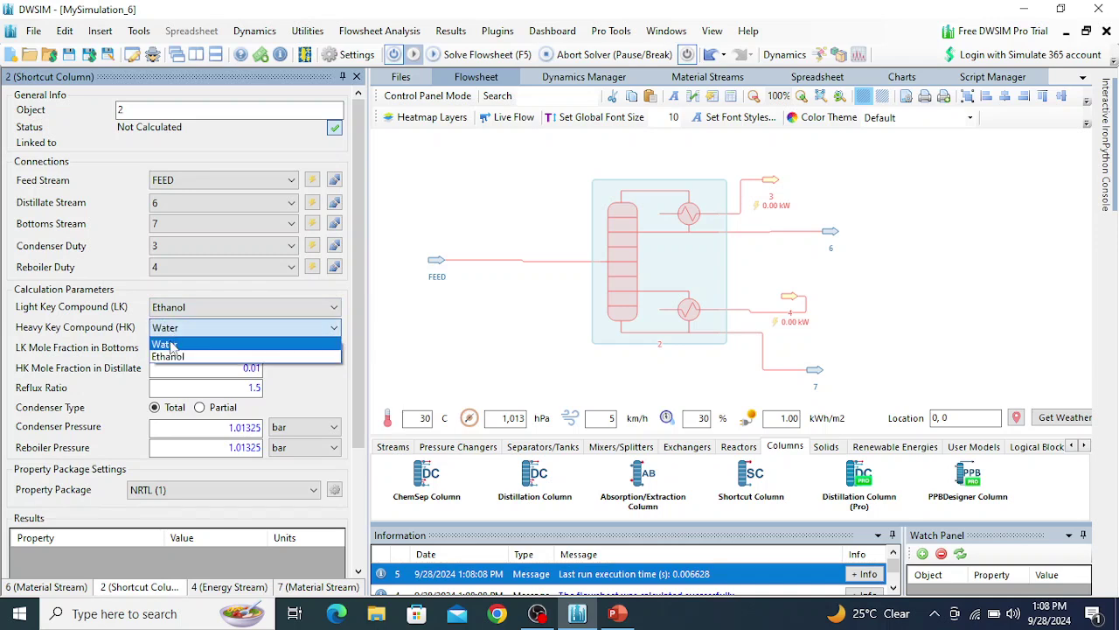
left_click(172, 345)
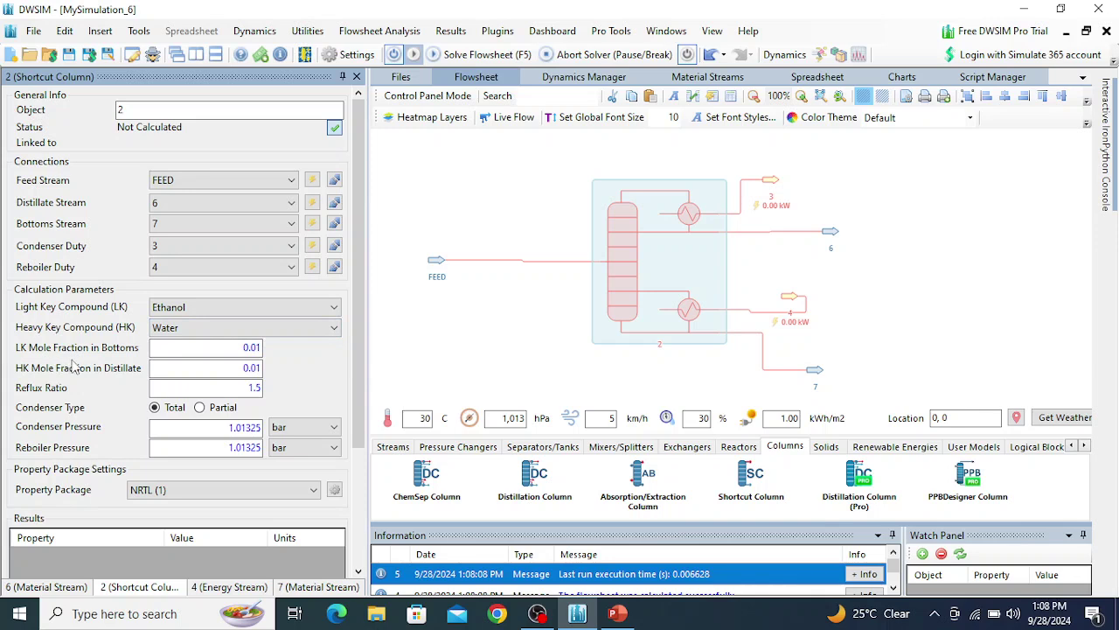
Step: Check the column's light and heavy key mole fractions, and set its reflux ratio to 1.2
left_click_drag(242, 347, 260, 347)
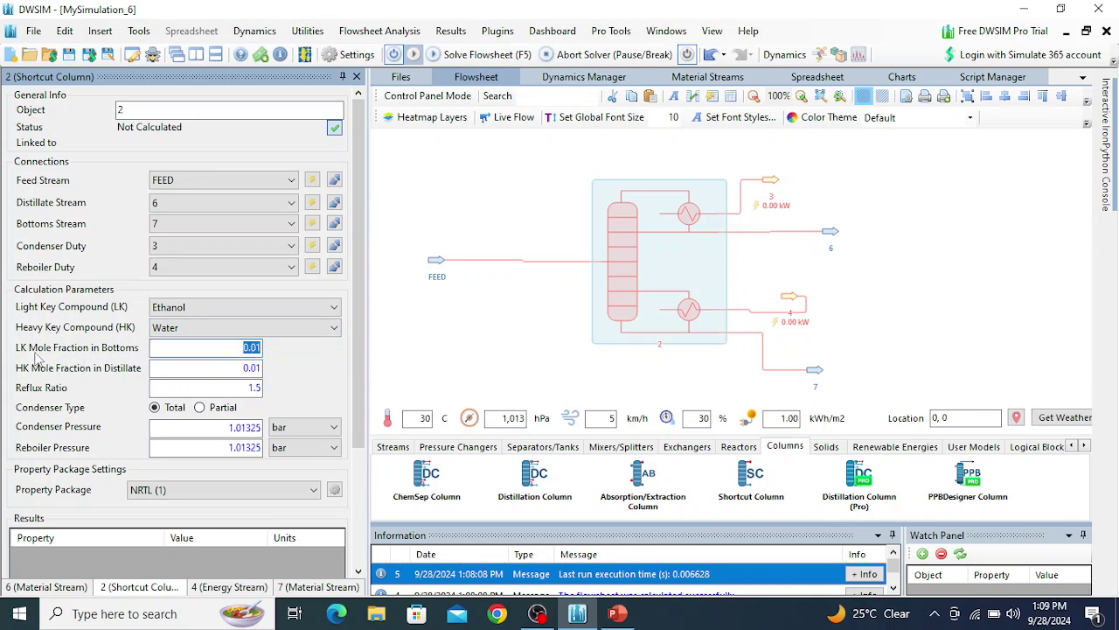
left_click(251, 368)
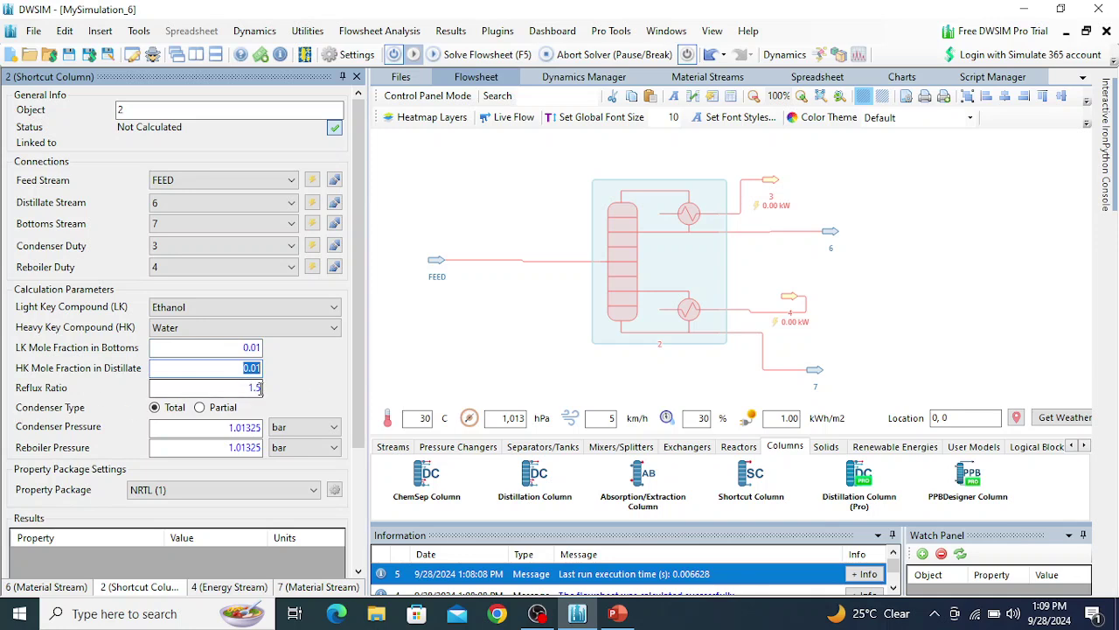
left_click(260, 388)
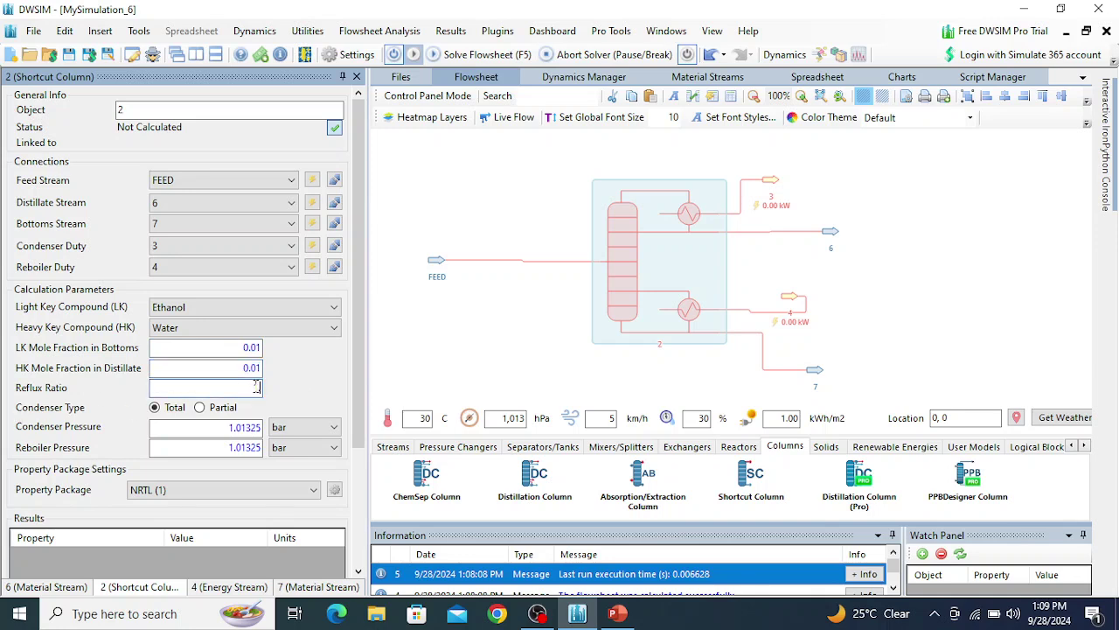
key("Return")
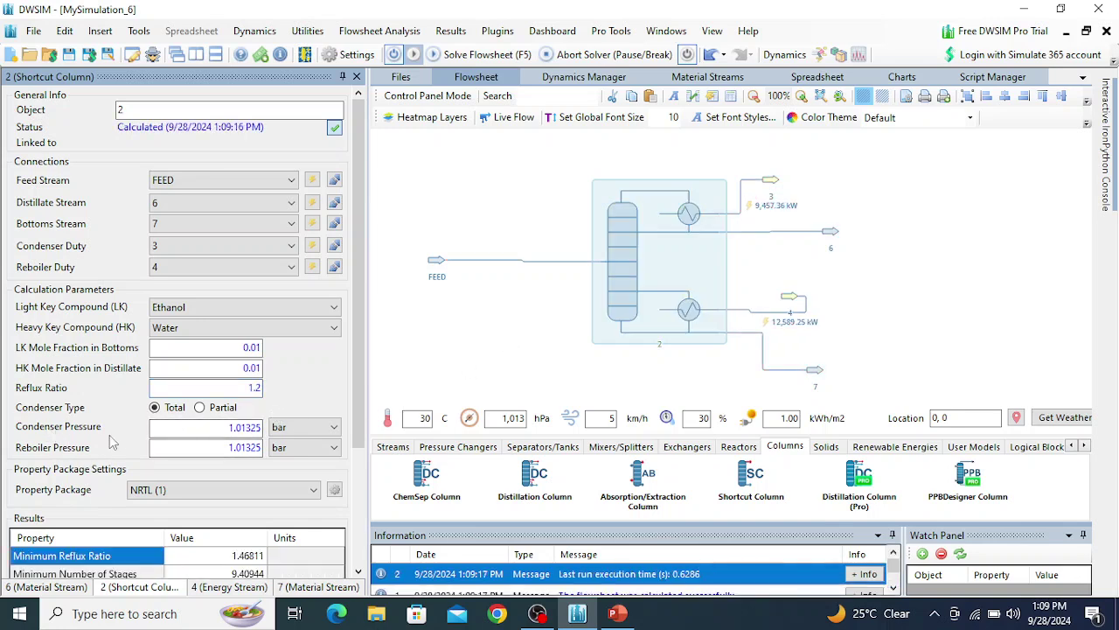
Step: Look through the column's calculated results and solve the flowsheet again
scroll(275, 437, "down", 2)
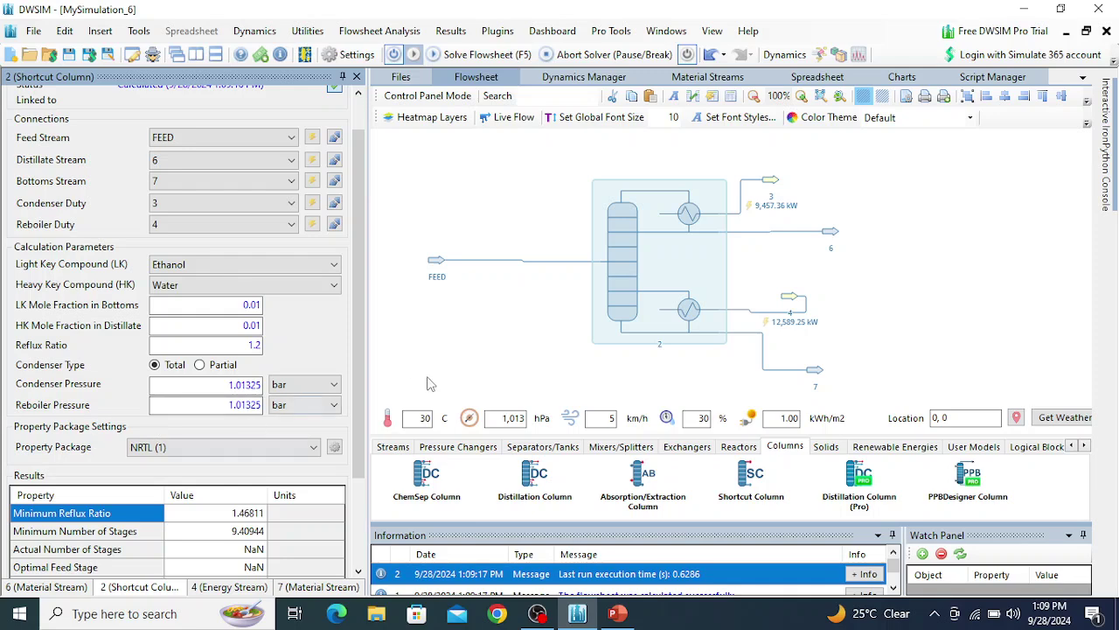
scroll(346, 395, "down", 3)
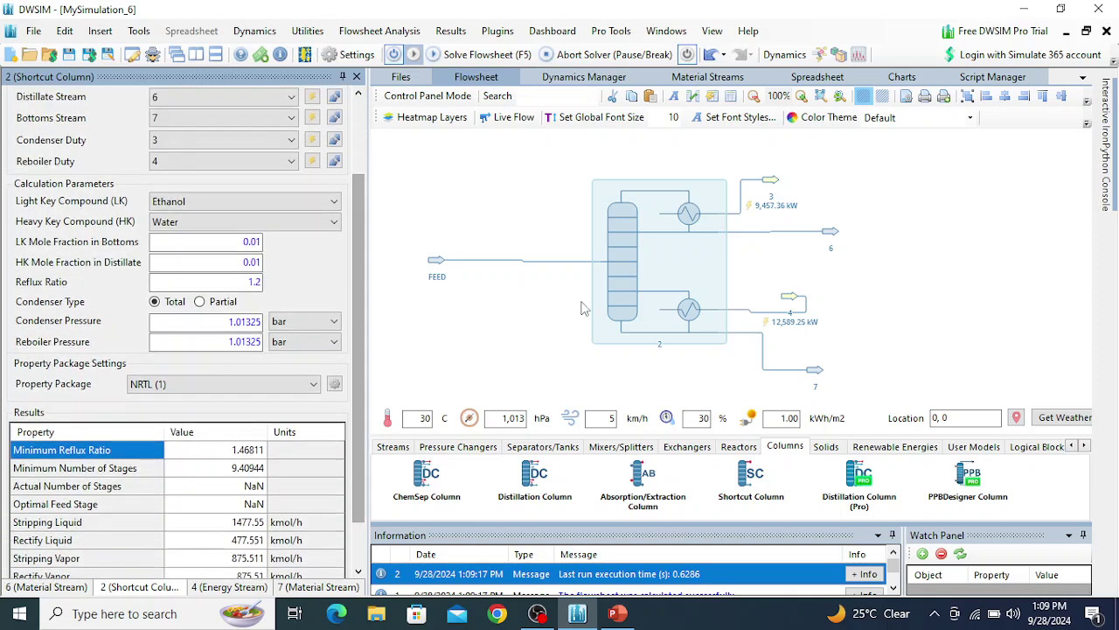
left_click(481, 54)
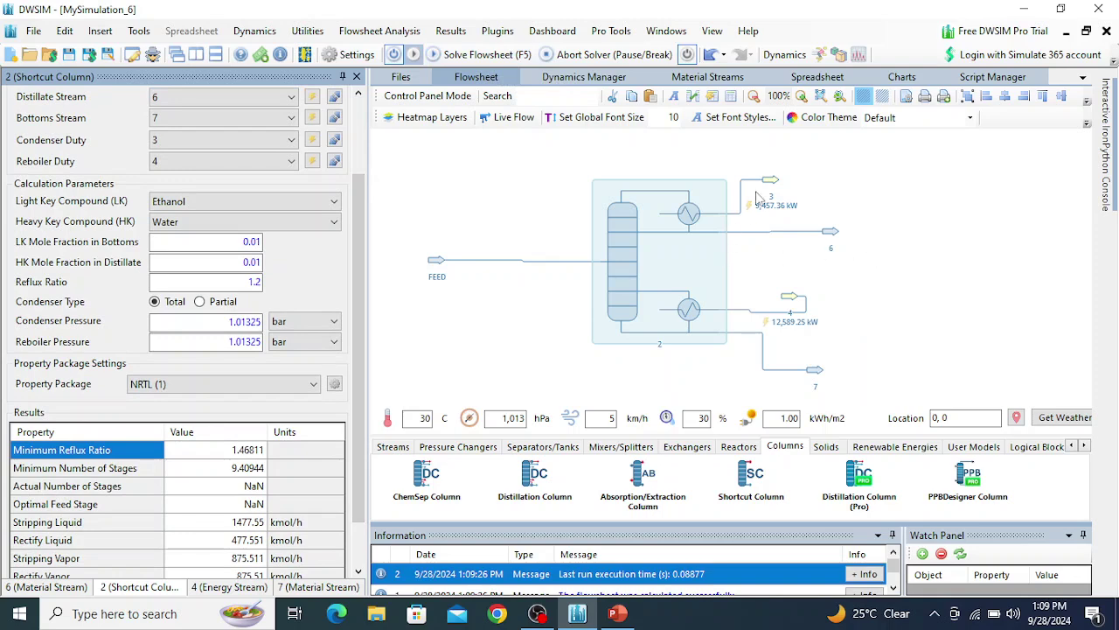
Step: Shift condenser duty stream 3 slightly away from the column, and inspect the conditions of distillate stream 6 and bottoms stream 7
left_click_drag(759, 196, 781, 193)
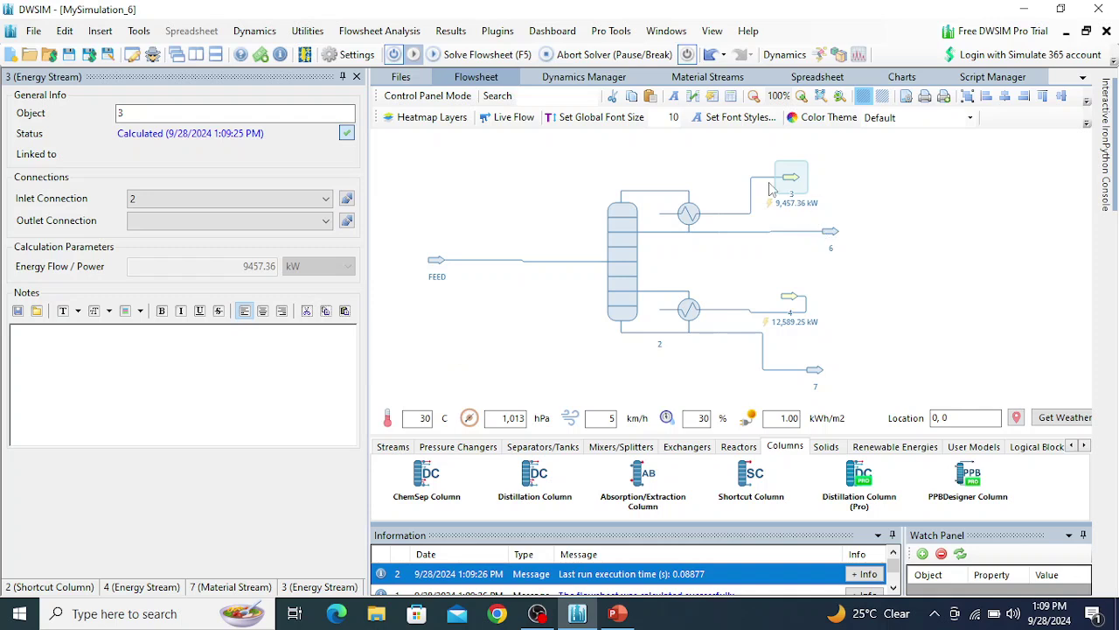
mouse_move(832, 243)
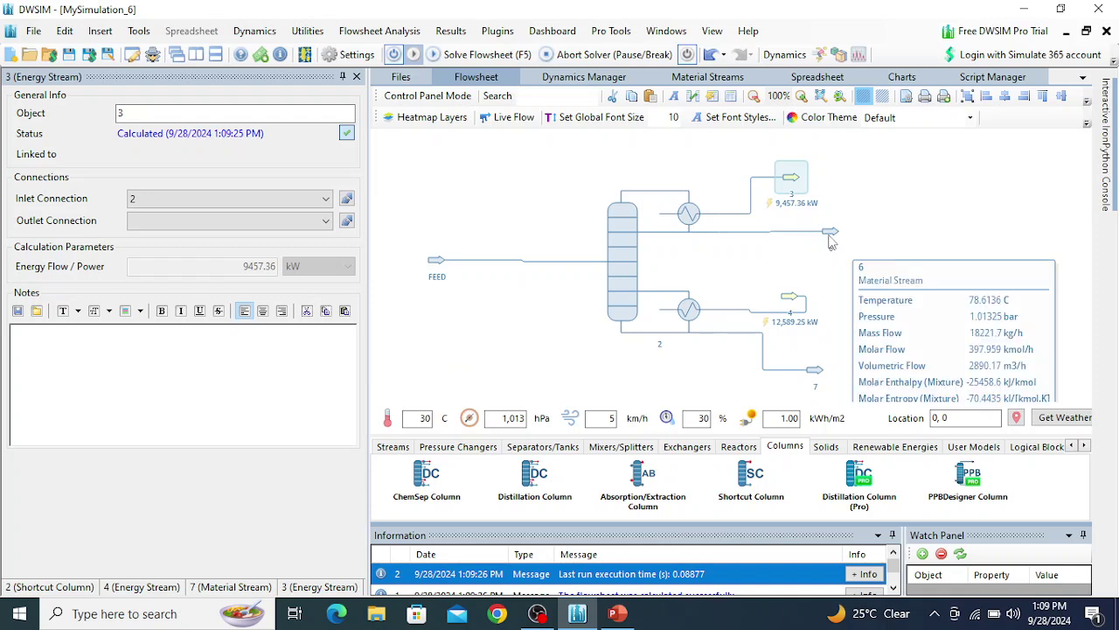
left_click(832, 243)
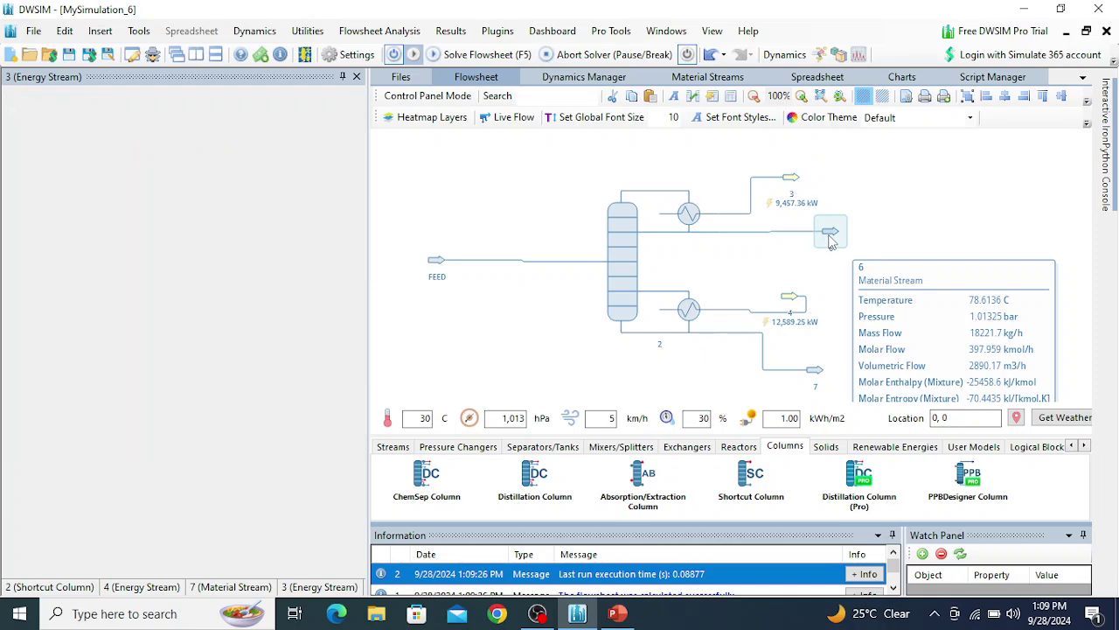
mouse_move(184, 355)
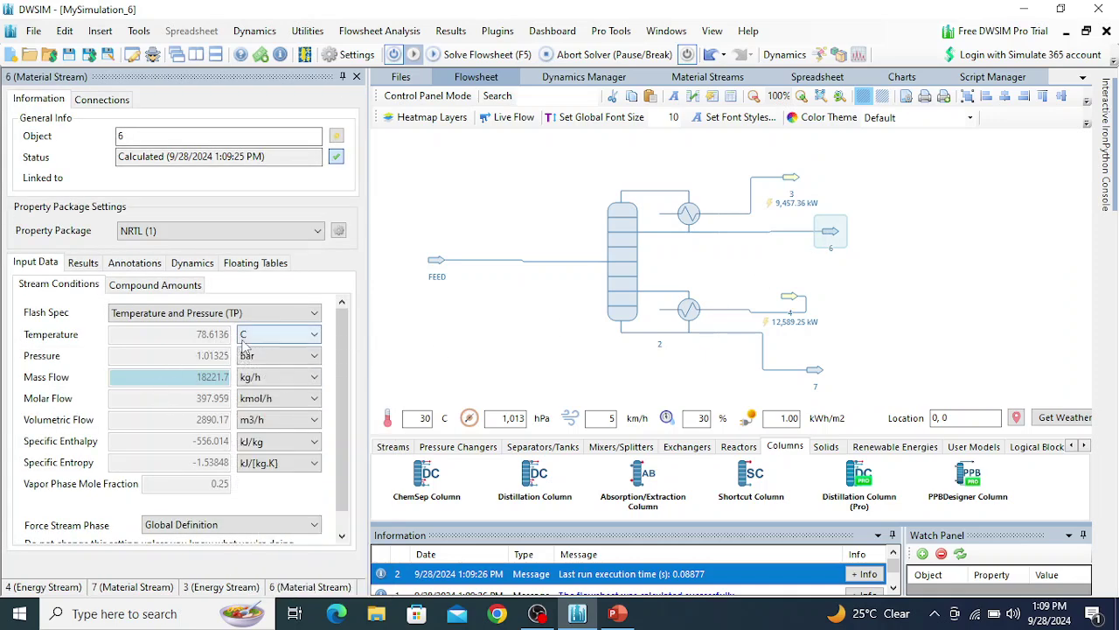
left_click(815, 375)
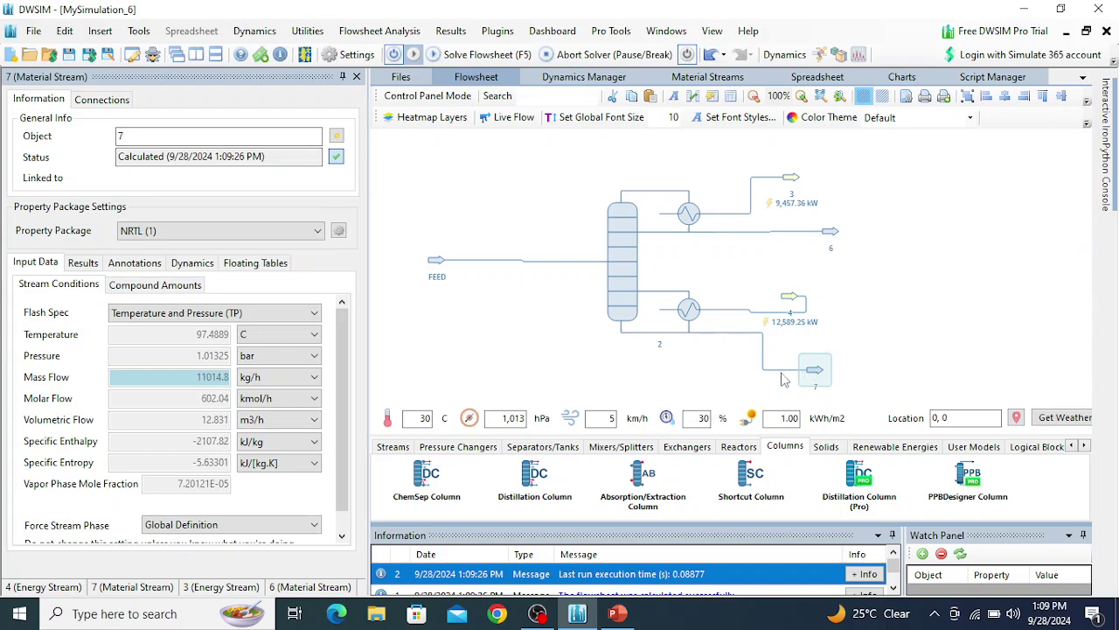
mouse_move(194, 347)
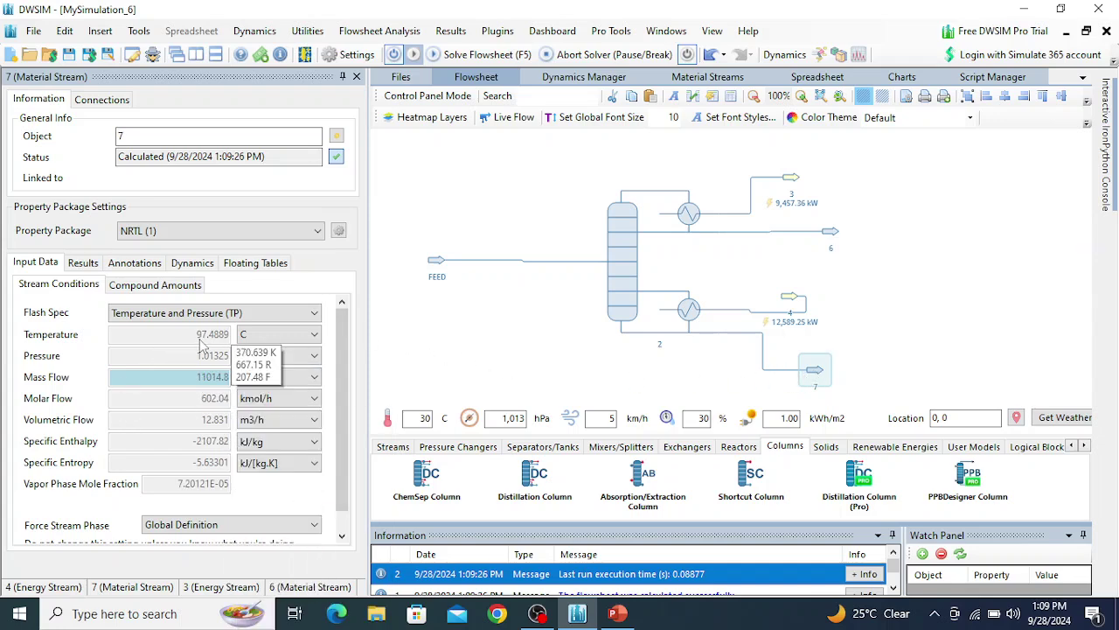
left_click(864, 330)
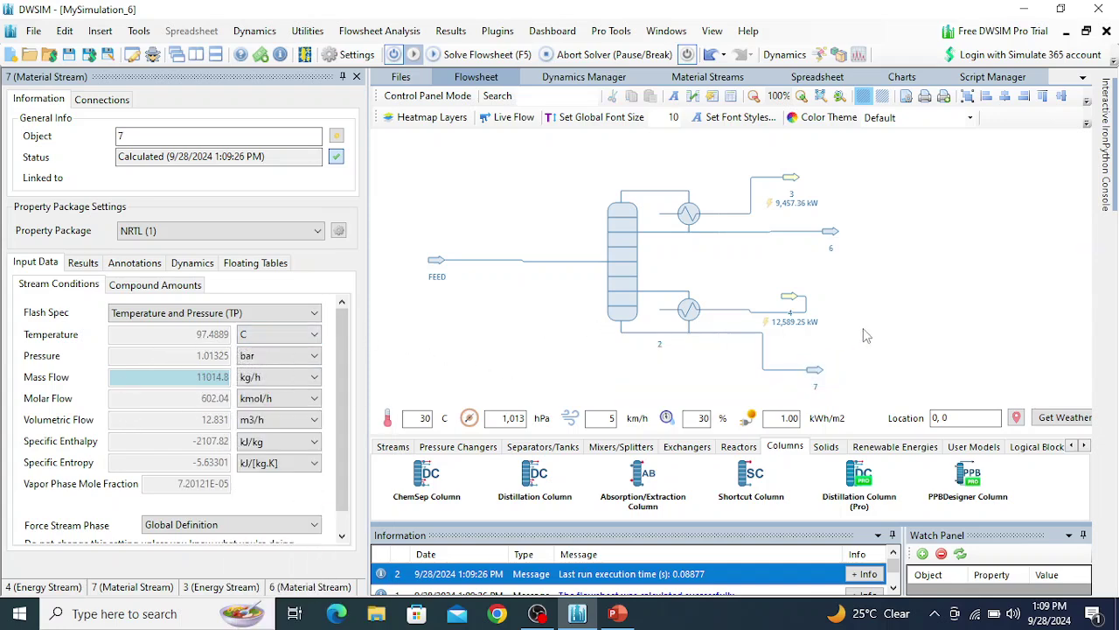
Step: Examine the Shortcut Column's results, including minimum reflux ratio, minimum stages, and condenser and reboiler duties
left_click(623, 269)
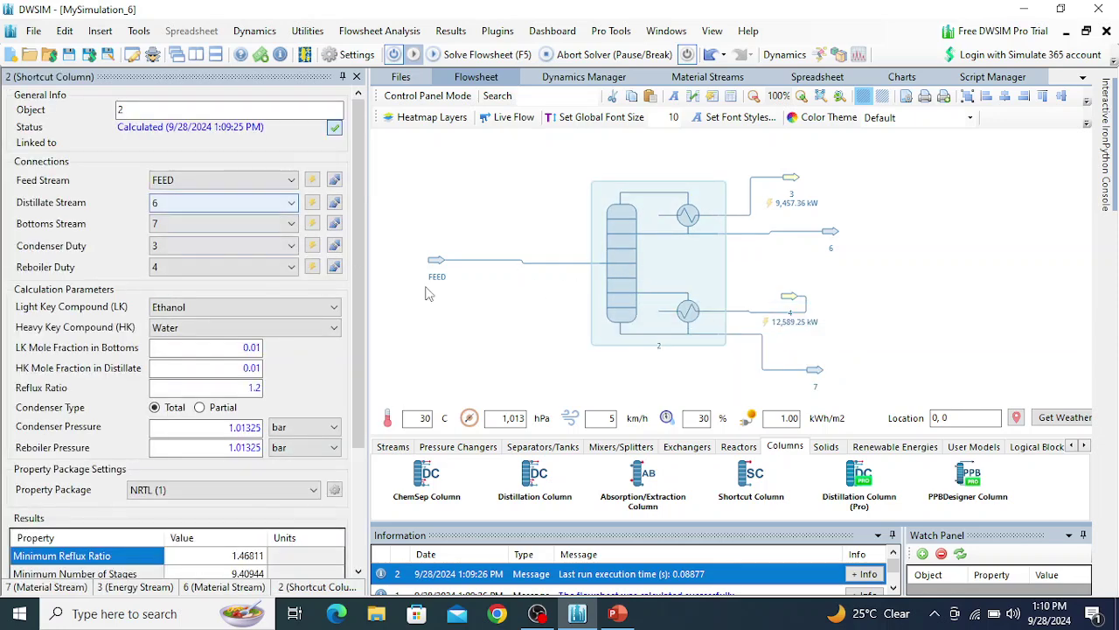
left_click_drag(361, 391, 359, 518)
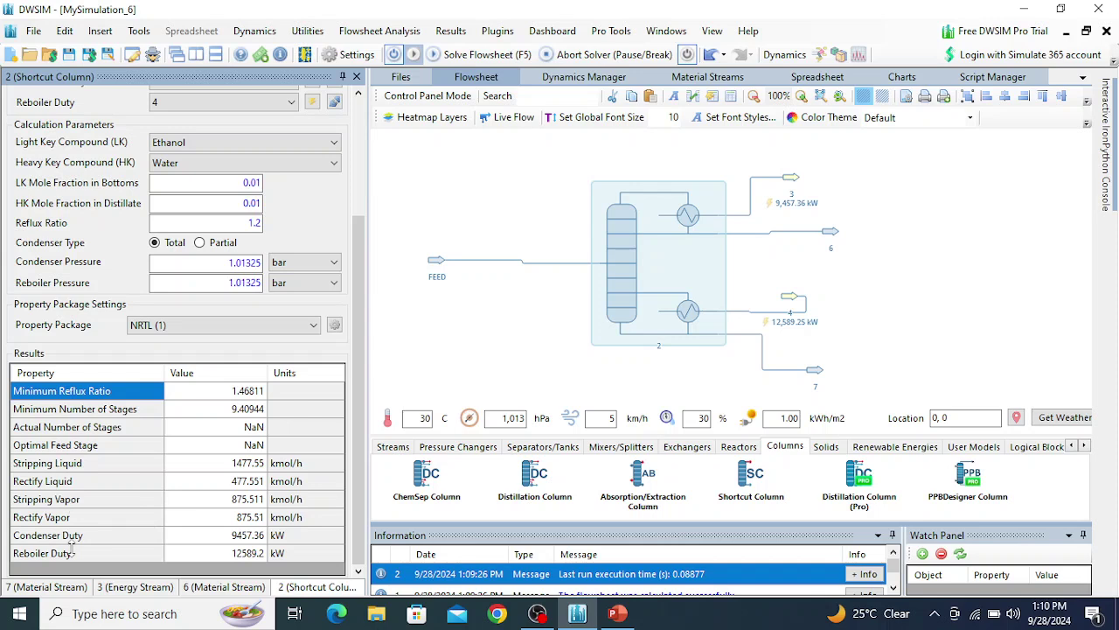
left_click(236, 540)
left_click(274, 543)
left_click(250, 551)
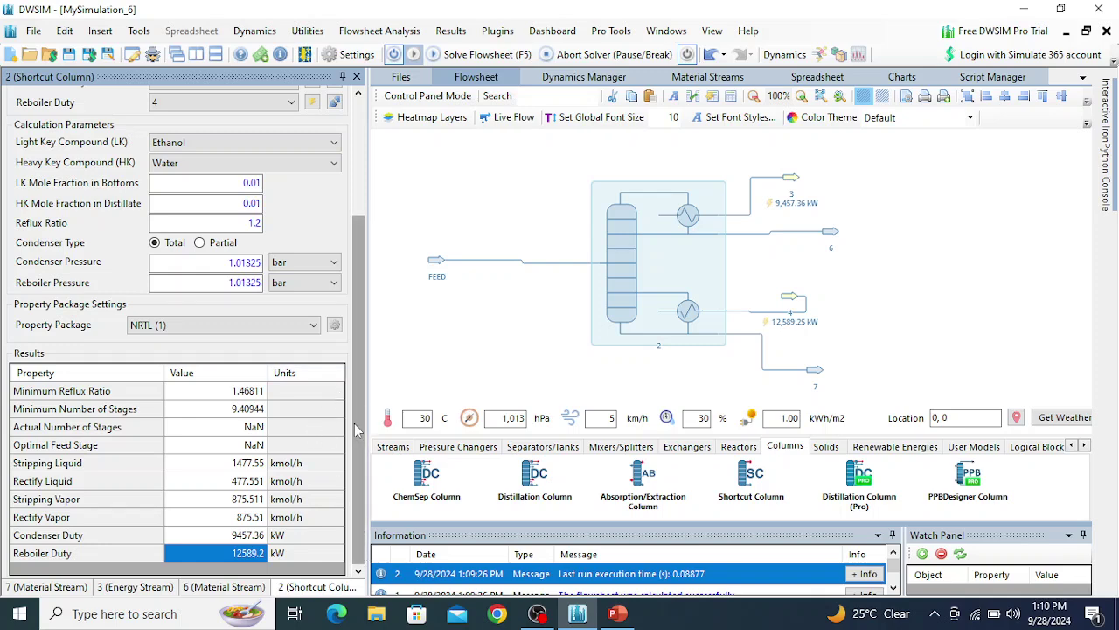
left_click_drag(358, 429, 361, 262)
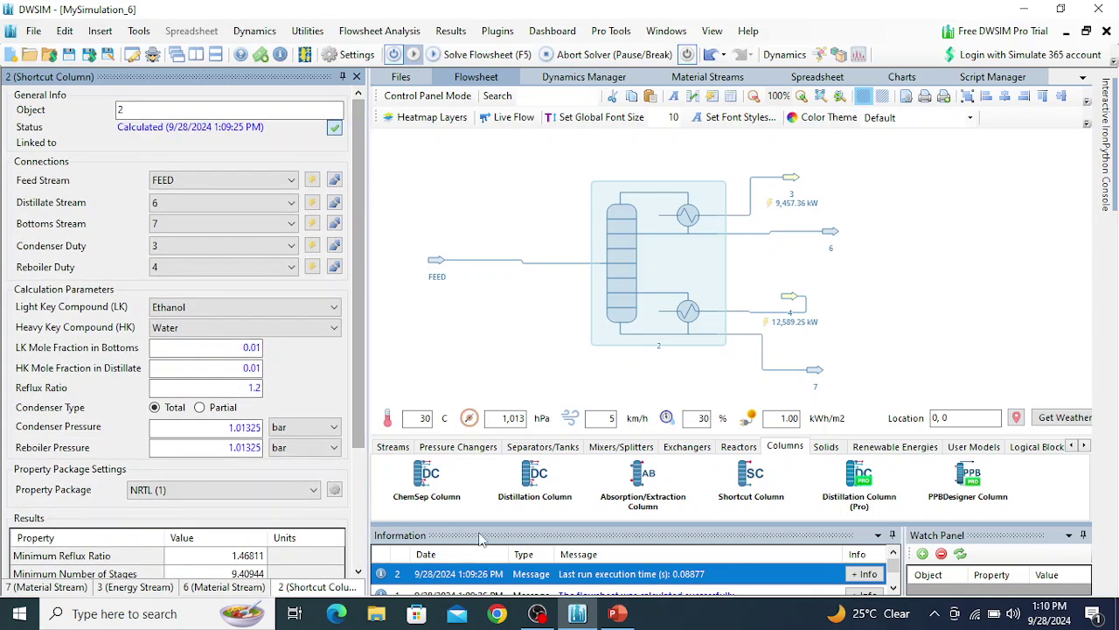
Step: Switch to PowerPoint and read the problem's questions on slide 3, starting with minimum stages and reflux ratio
left_click(617, 613)
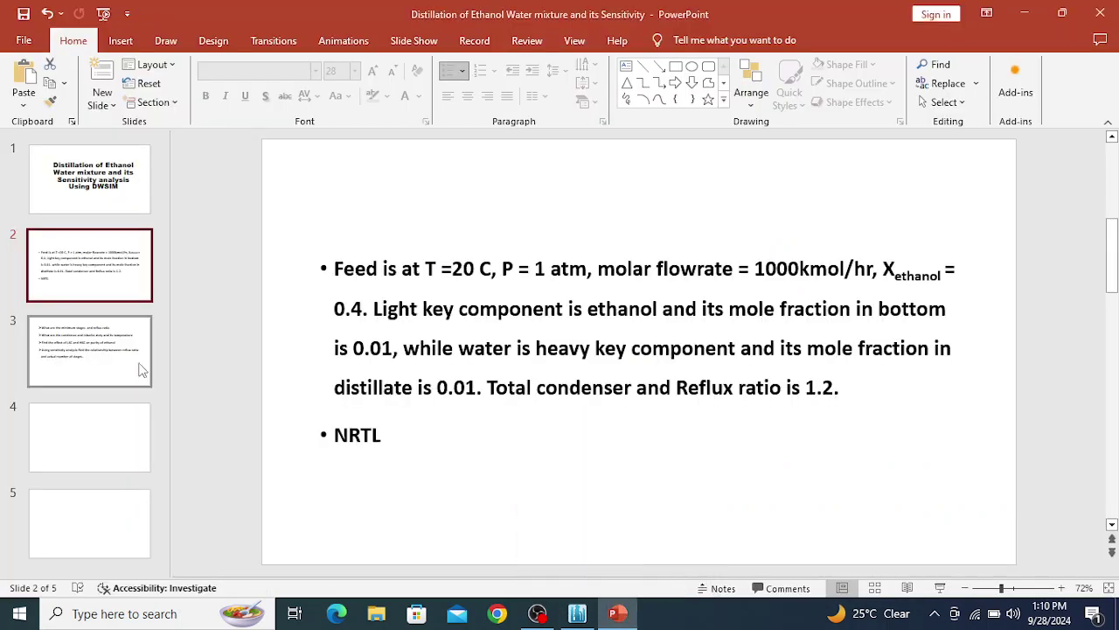
left_click(65, 329)
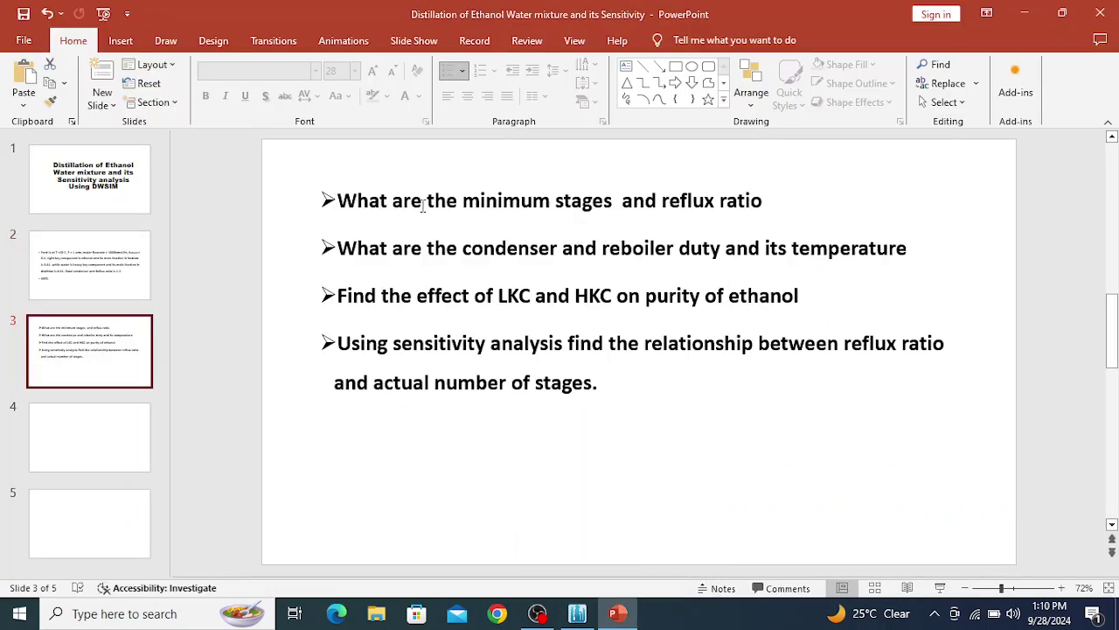
left_click_drag(425, 203, 549, 205)
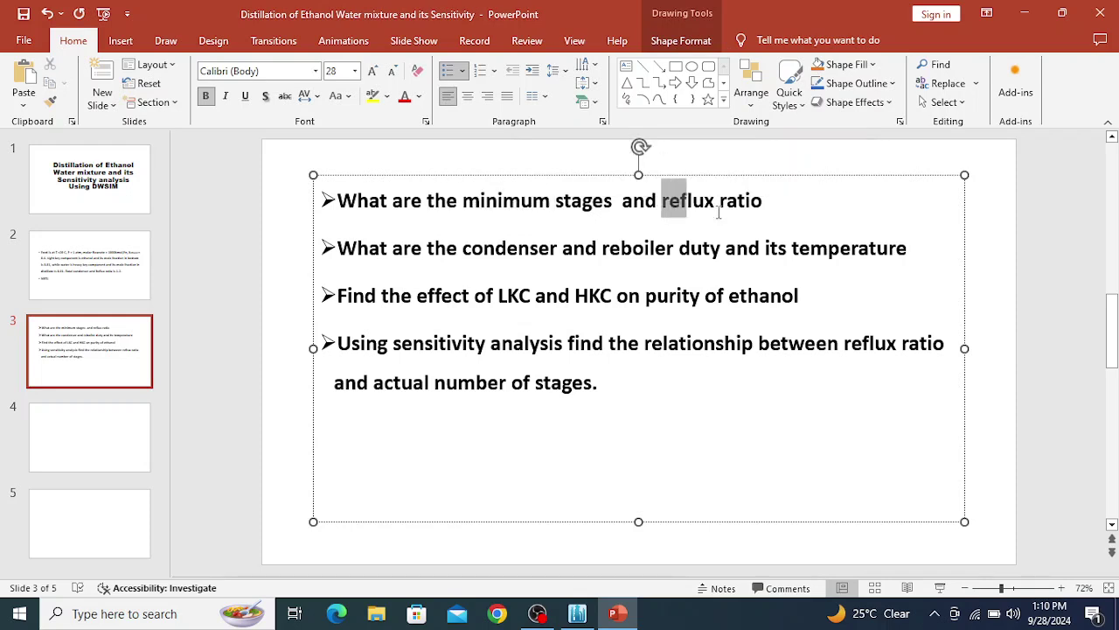
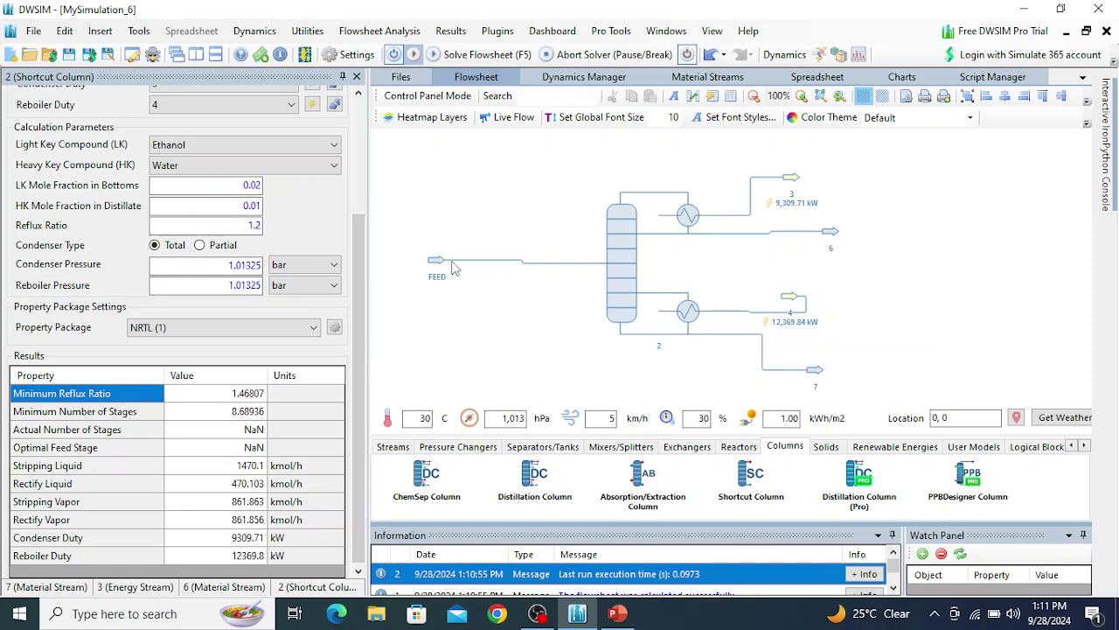
Step: Set the column's heavy key mole fraction in the distillate to 0.04 and recalculate
left_click(259, 206)
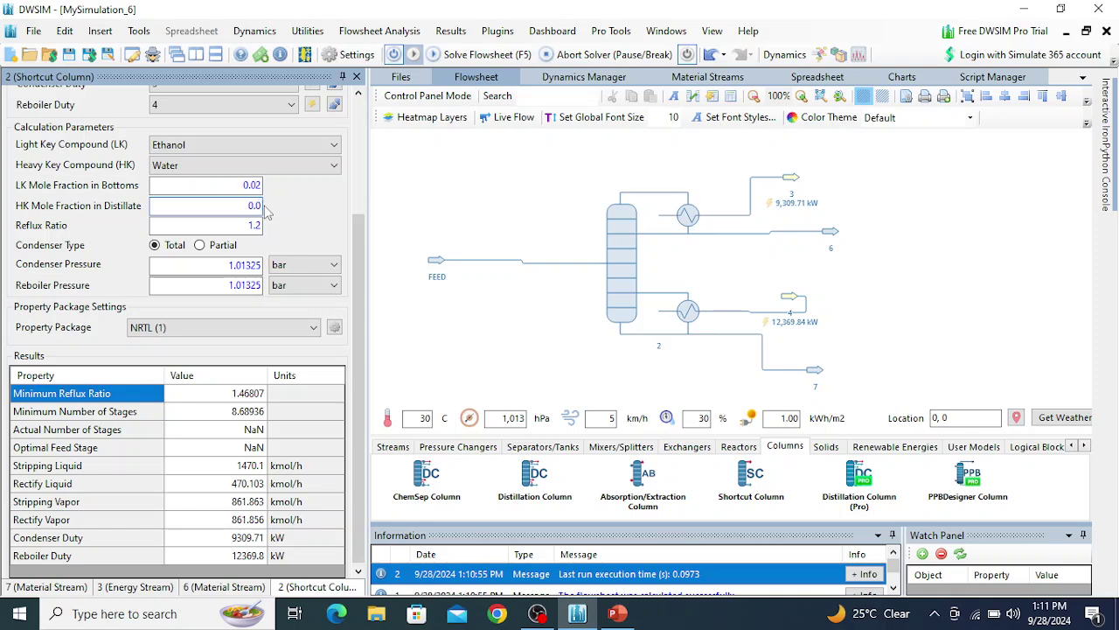
type("4")
key("Return")
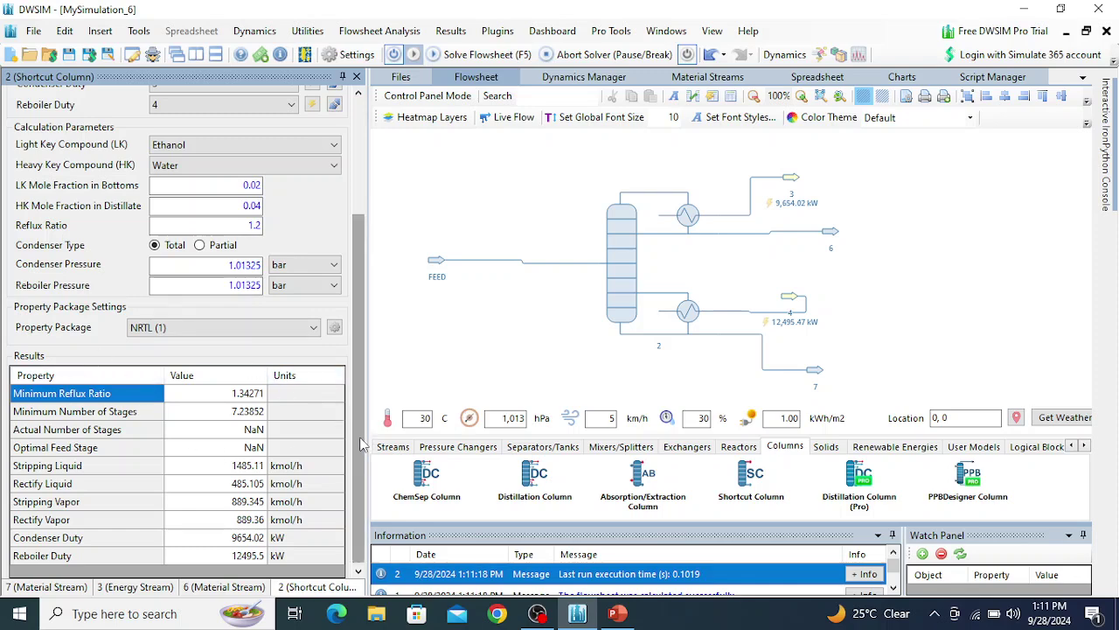
Step: Change the Shortcut Column's condenser type to Partial
scroll(360, 341, "up", 5)
scroll(371, 338, "up", 1)
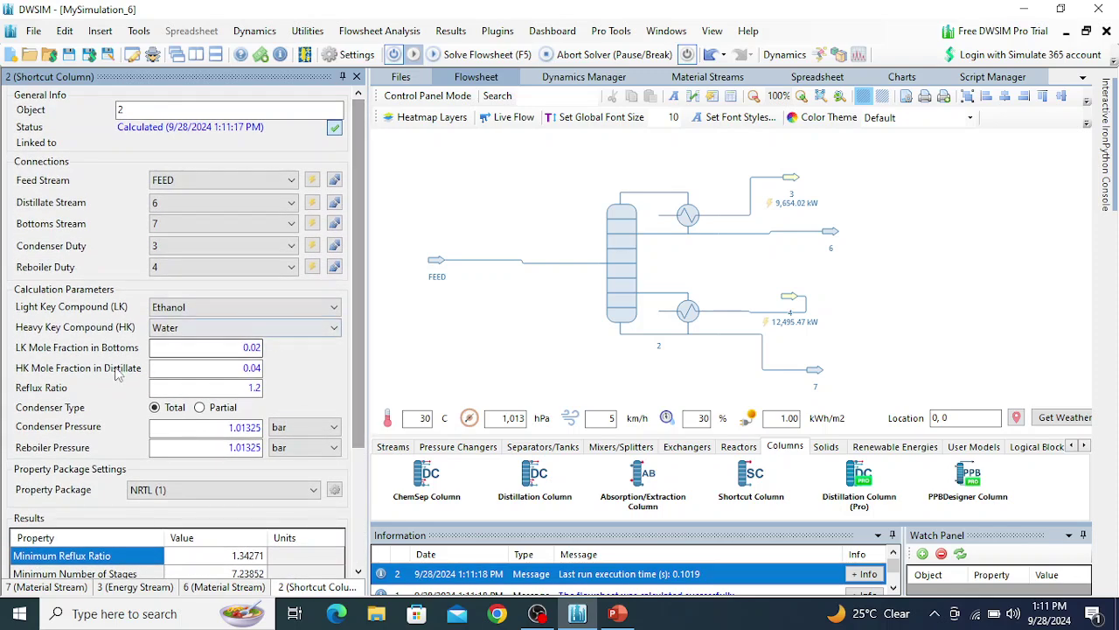
left_click(200, 407)
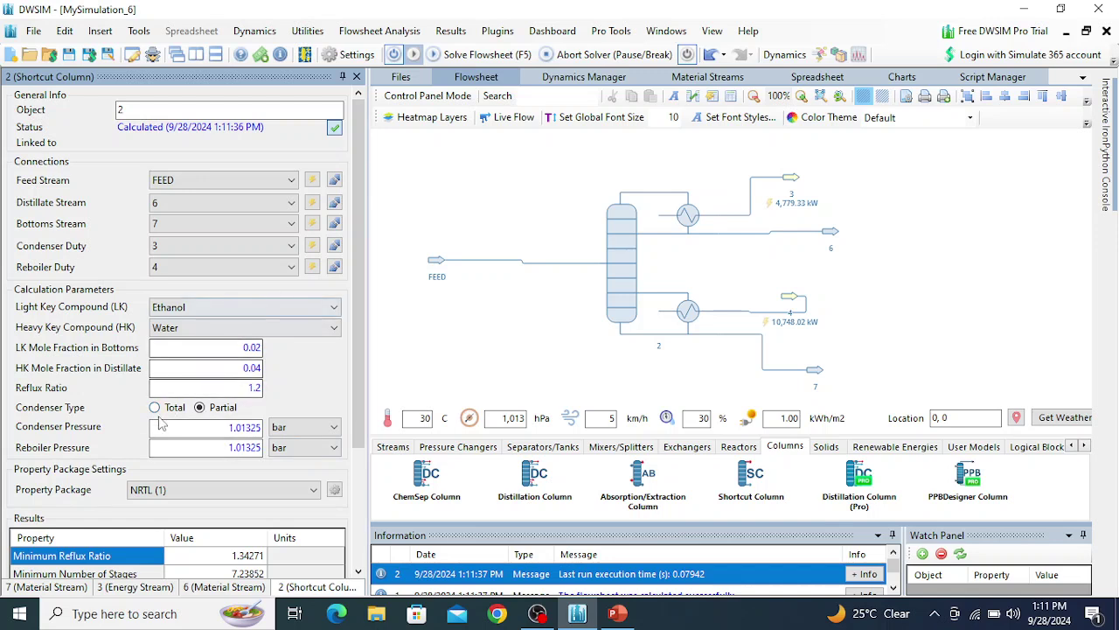
Step: Open the Sensitivity Study tool and create a new sensitivity case
left_click(375, 39)
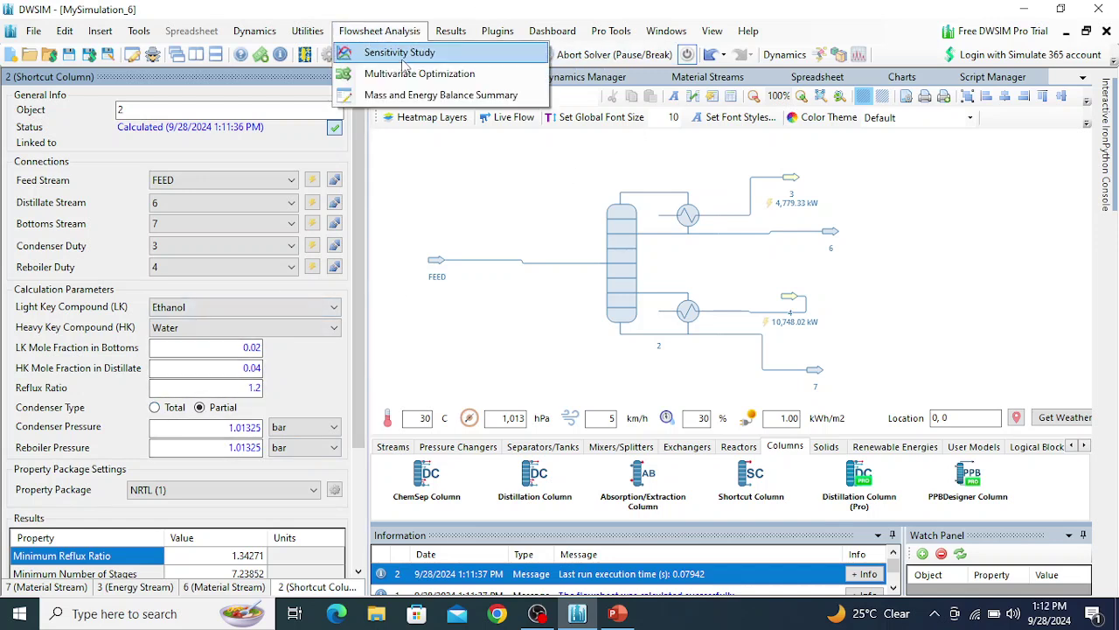
left_click(402, 54)
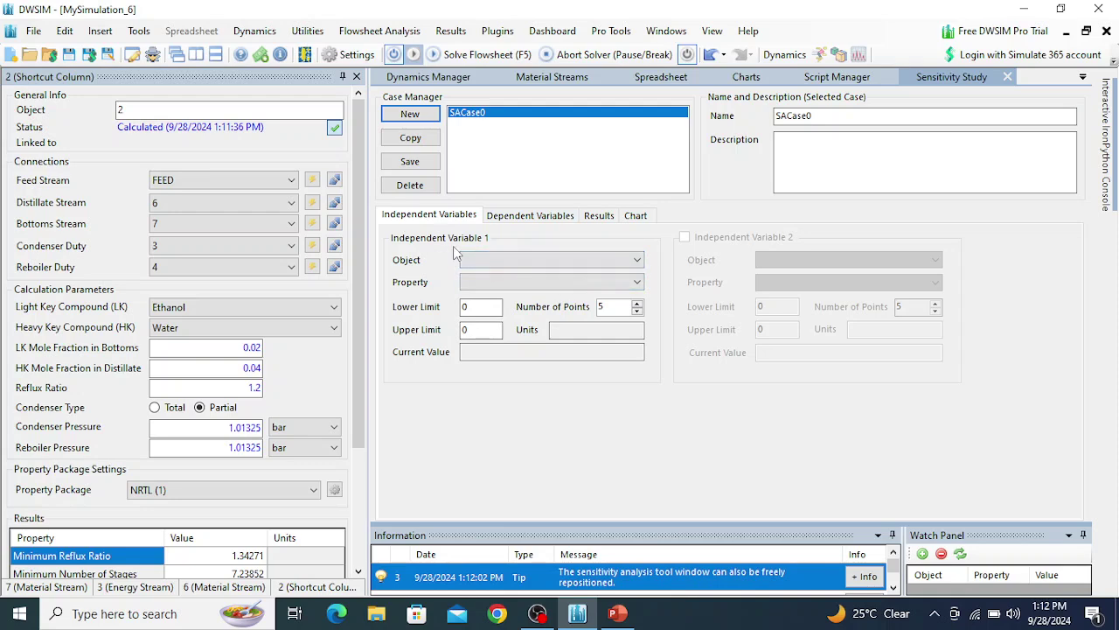
Step: Switch to PowerPoint to read the slide 3 question on reflux ratio and actual number of stages, and return to DWSIM
mouse_move(617, 613)
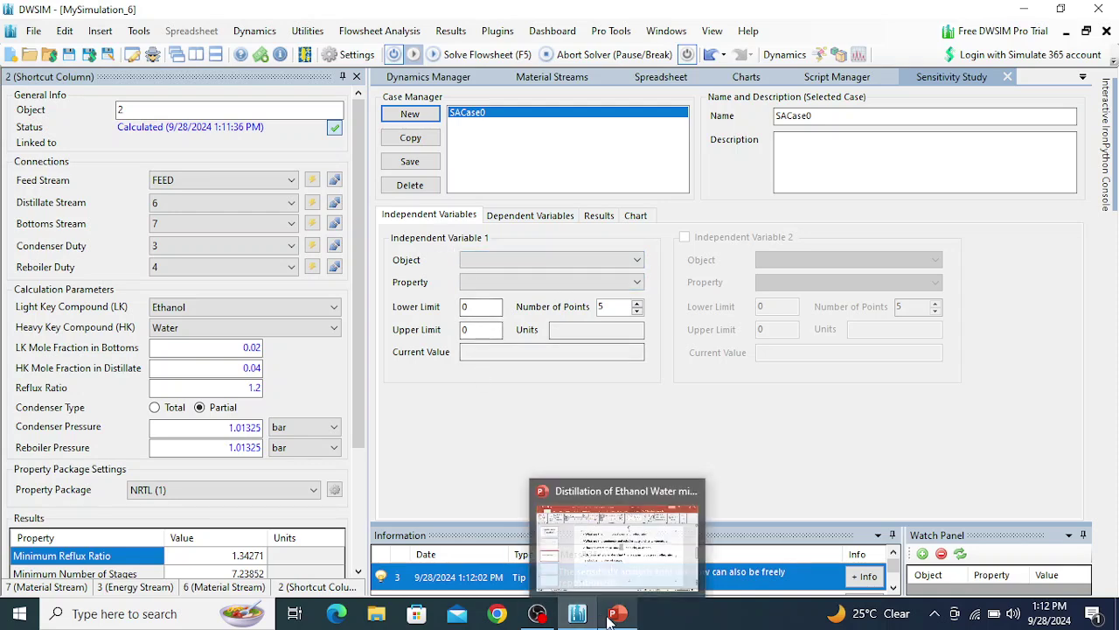
left_click(615, 560)
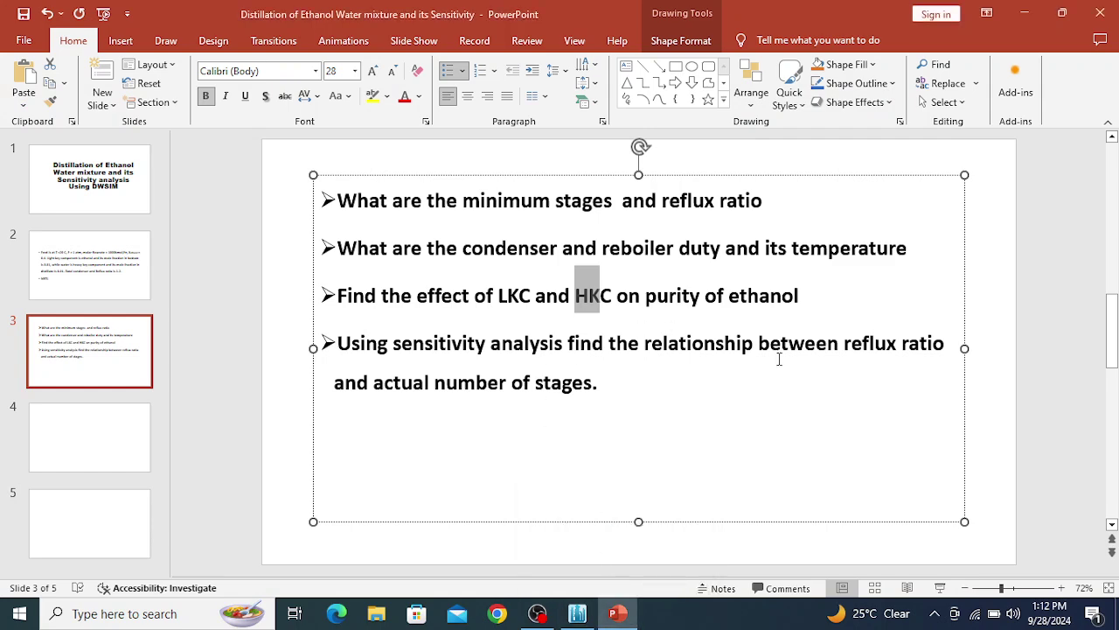
left_click_drag(846, 345, 869, 344)
left_click_drag(500, 382, 592, 385)
mouse_move(577, 613)
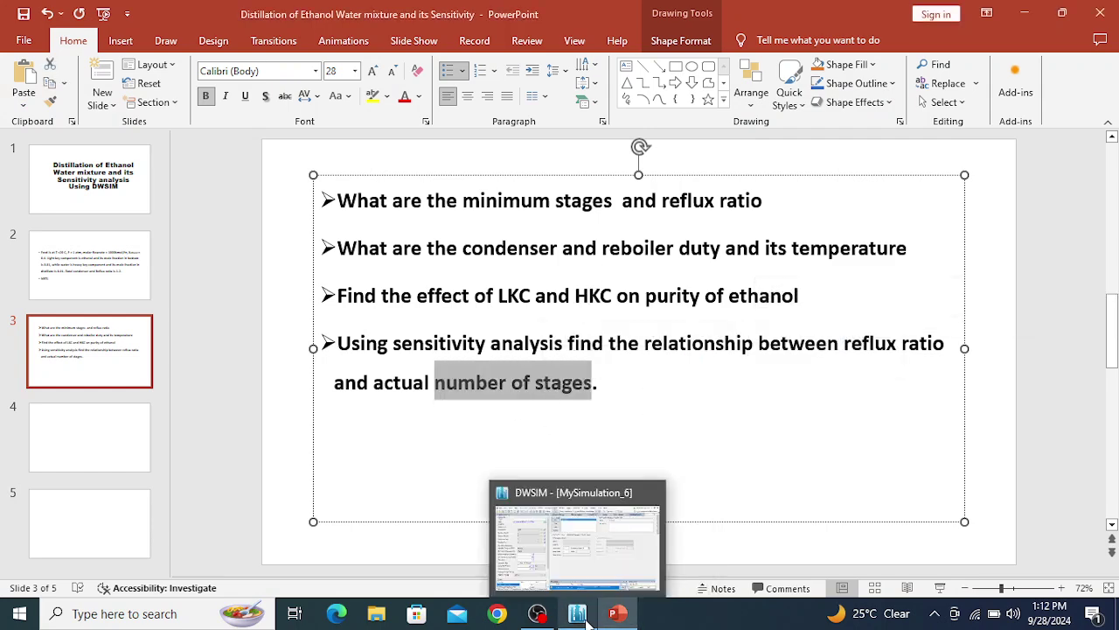
left_click(568, 553)
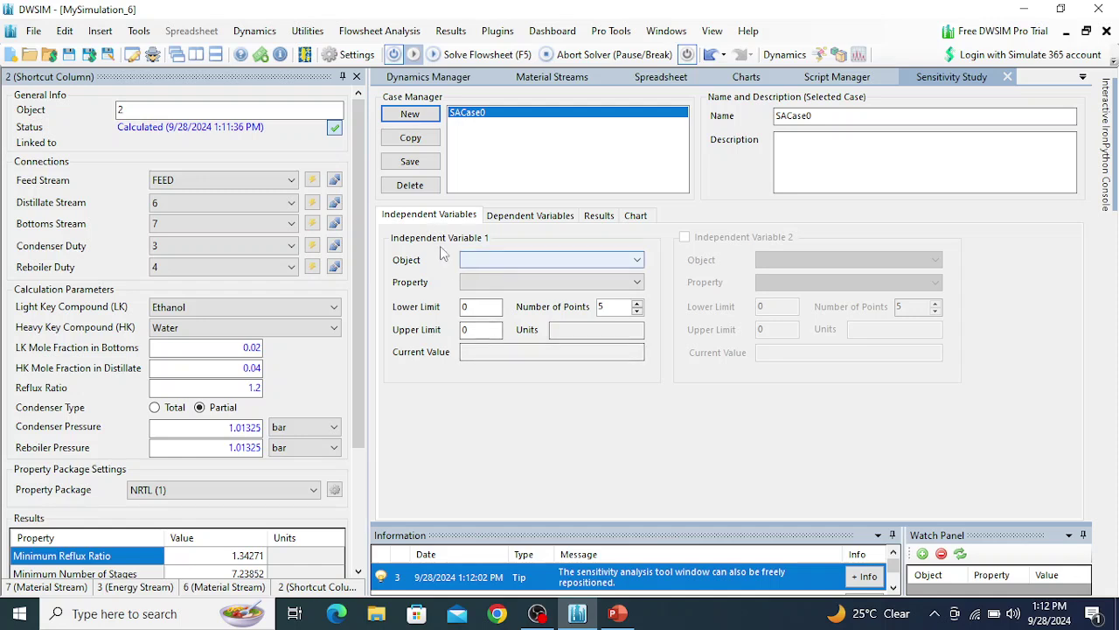
Step: Choose the Reflux Ratio of object 2, the Shortcut Column, as the case's first independent variable
left_click(499, 261)
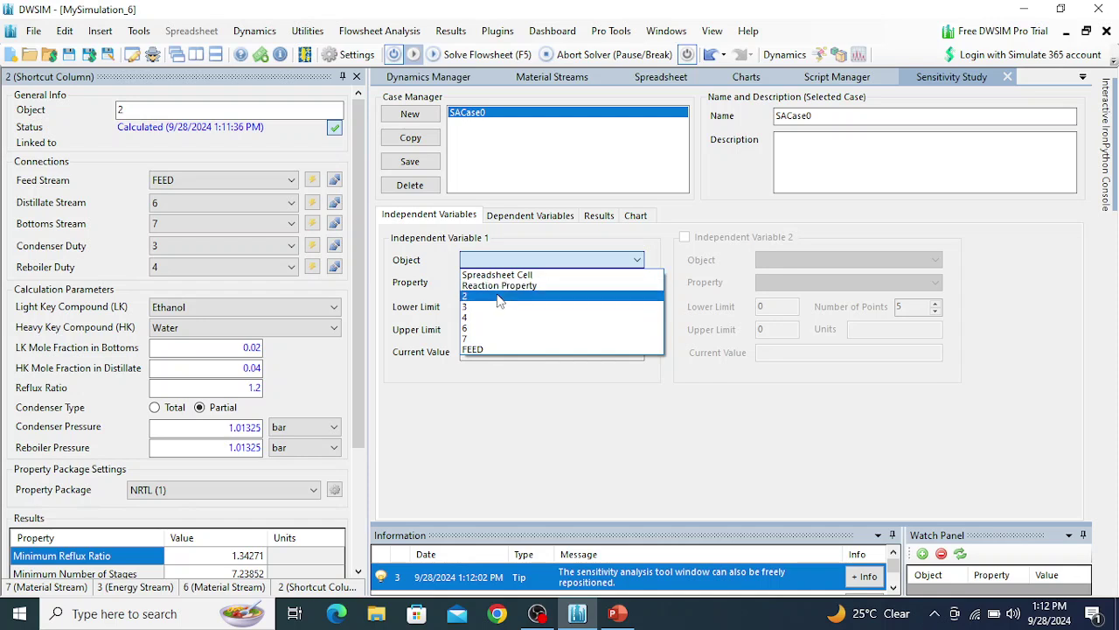
left_click(500, 297)
left_click(521, 282)
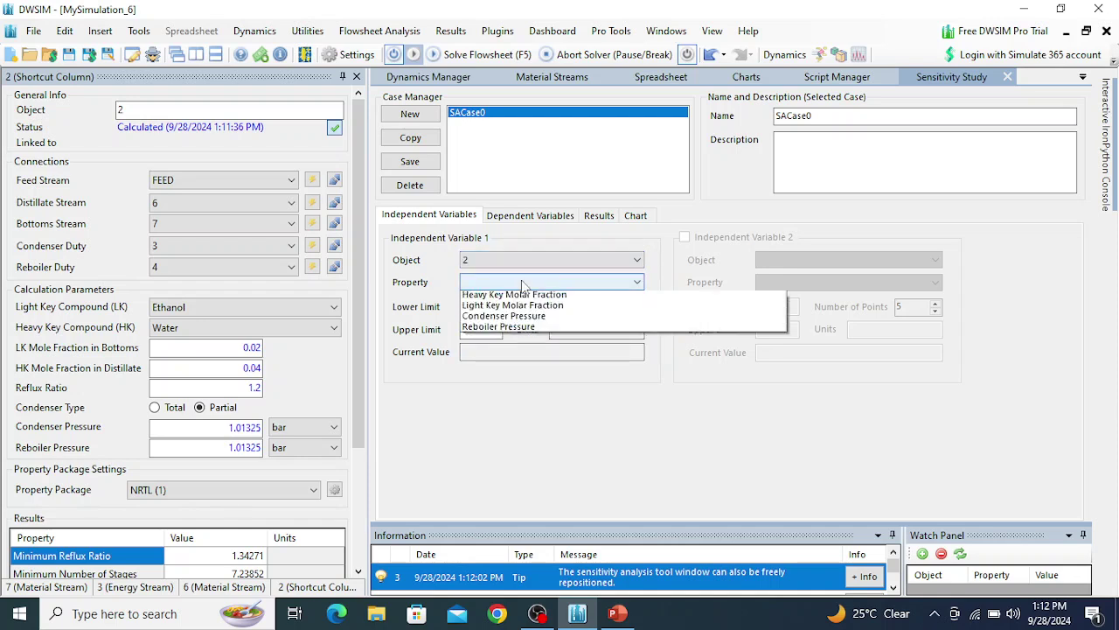
left_click(497, 264)
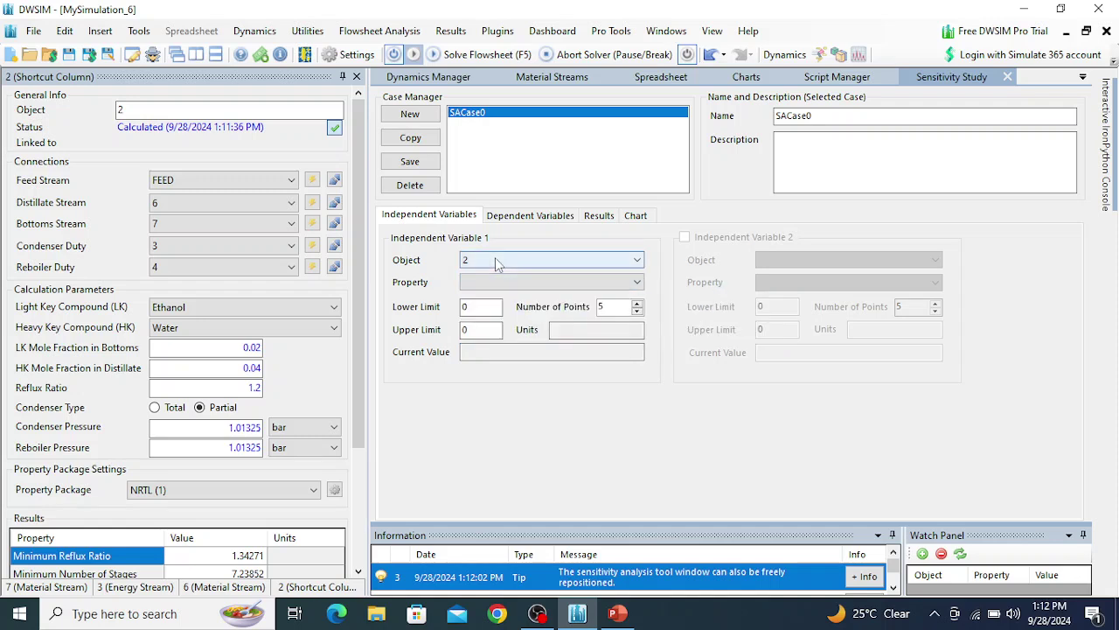
left_click(497, 264)
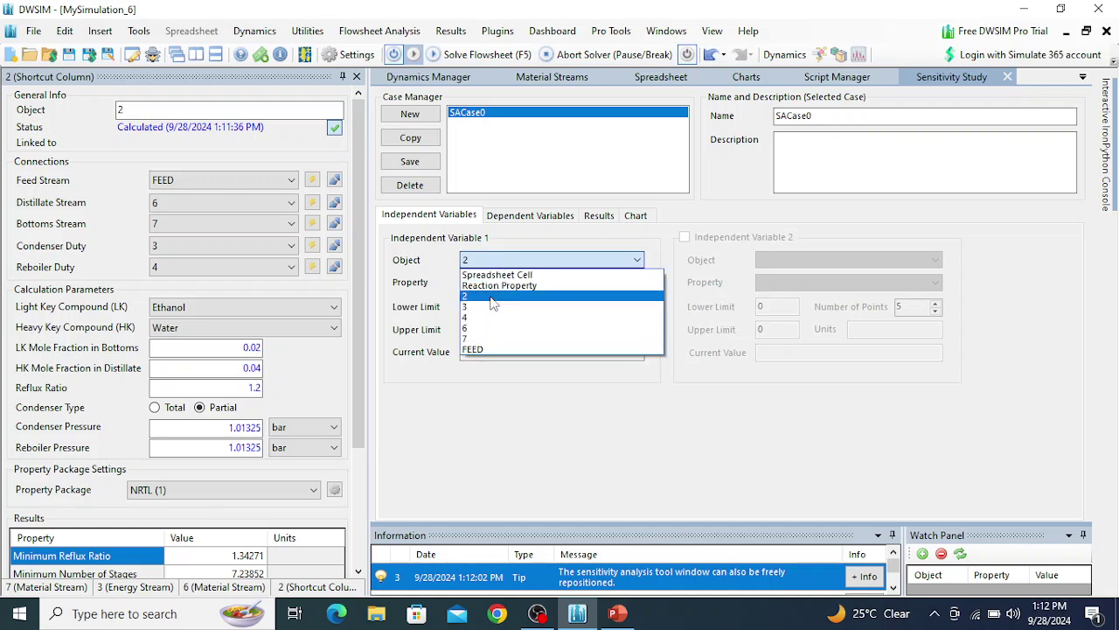
left_click(494, 297)
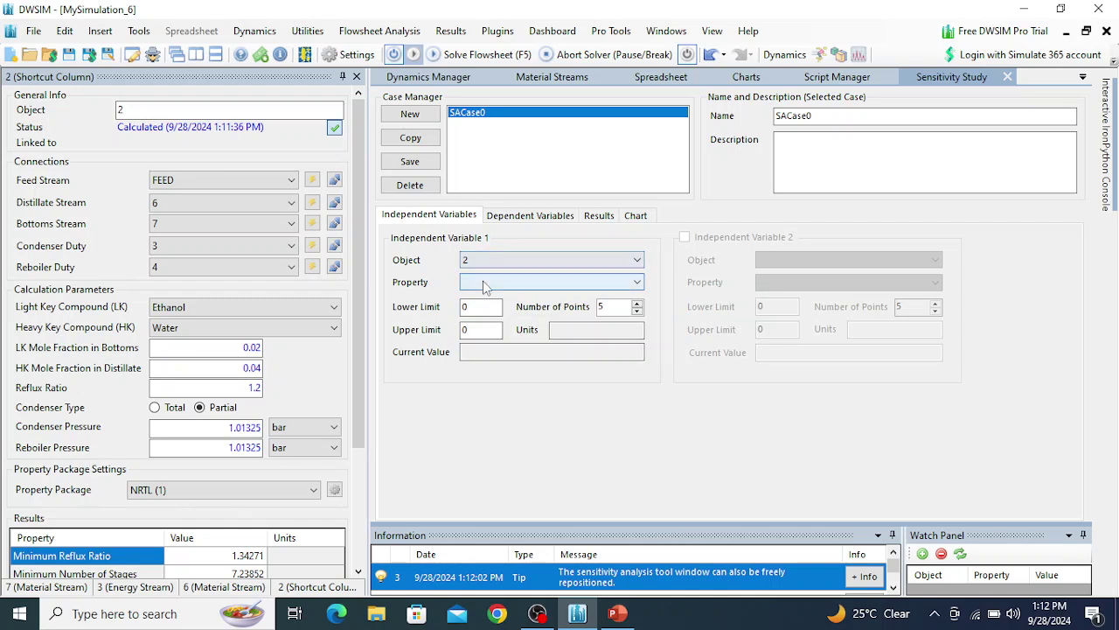
left_click(490, 282)
left_click(488, 298)
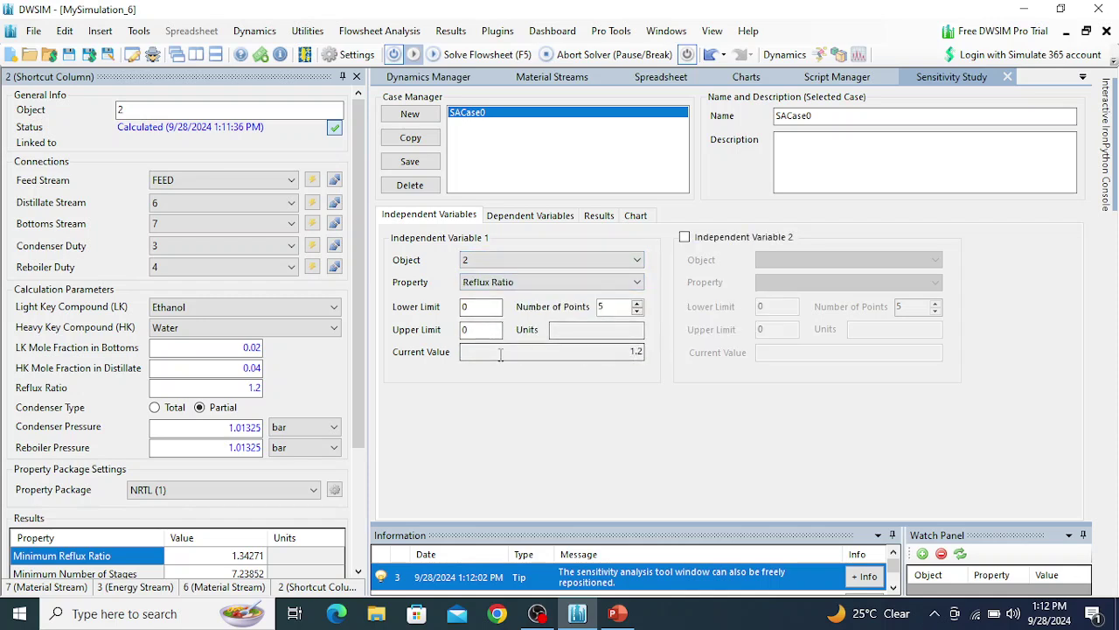
Step: Set the reflux ratio range from a lower limit of 1 to an upper limit of 6, with 20 points
left_click_drag(487, 313, 458, 311)
type("1")
key("Tab")
type("6")
Step: Add the Actual Stages of object 2 as the case's dependent variable
left_click(524, 216)
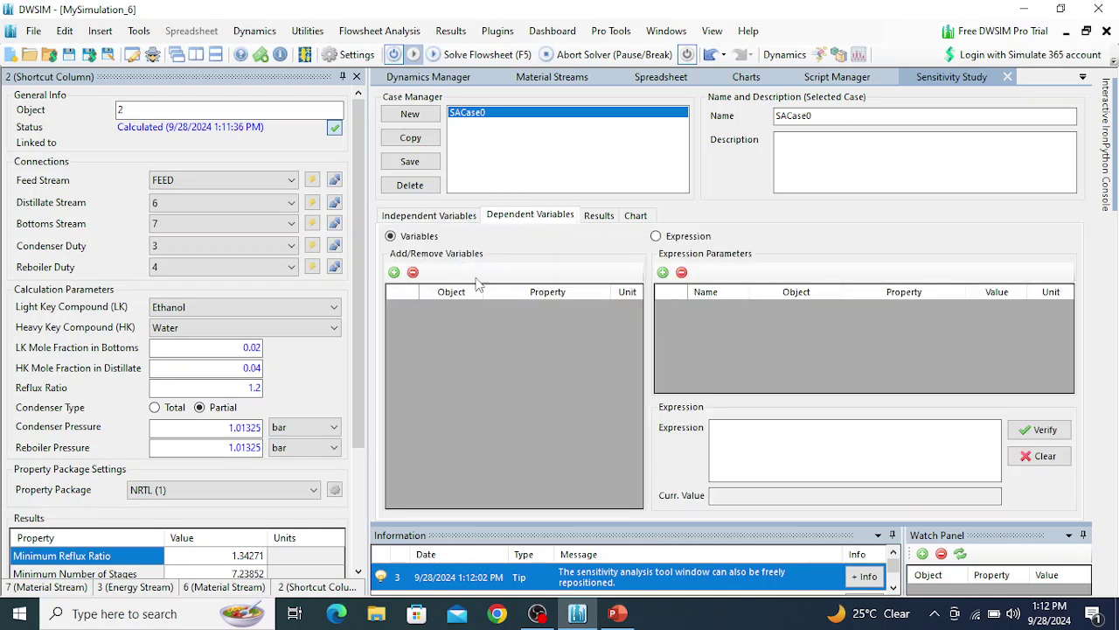
left_click(394, 272)
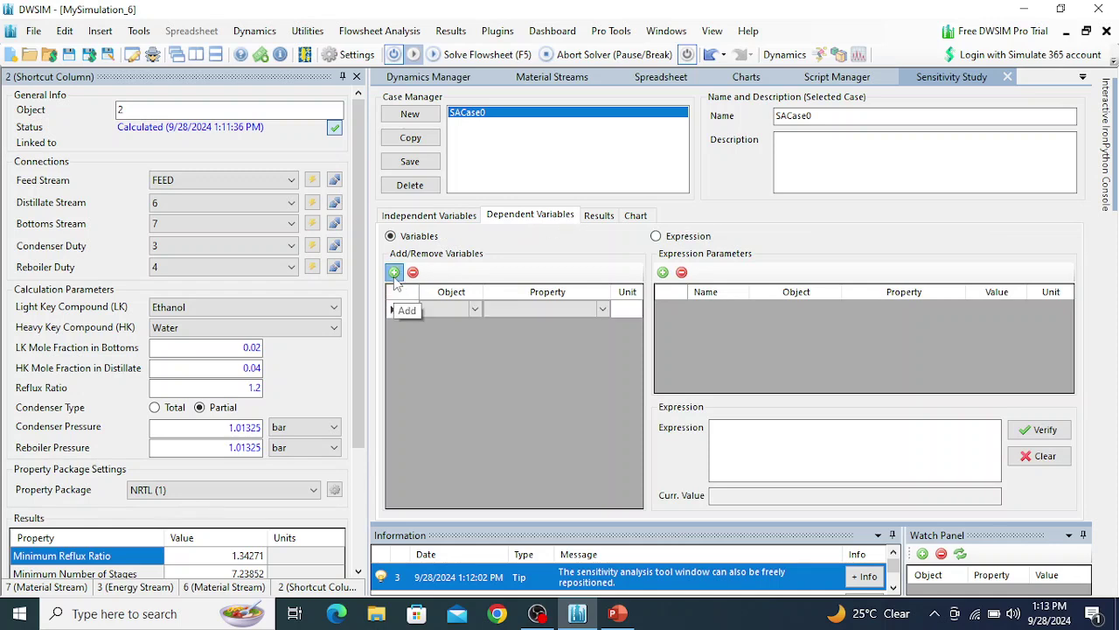
left_click(475, 310)
left_click(476, 312)
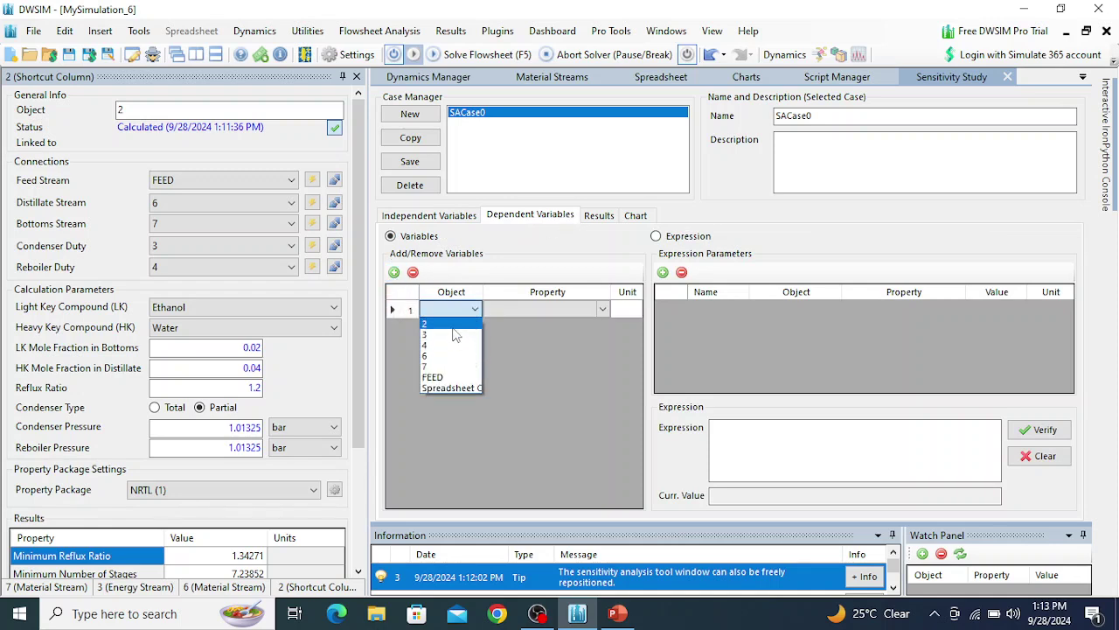
left_click(452, 326)
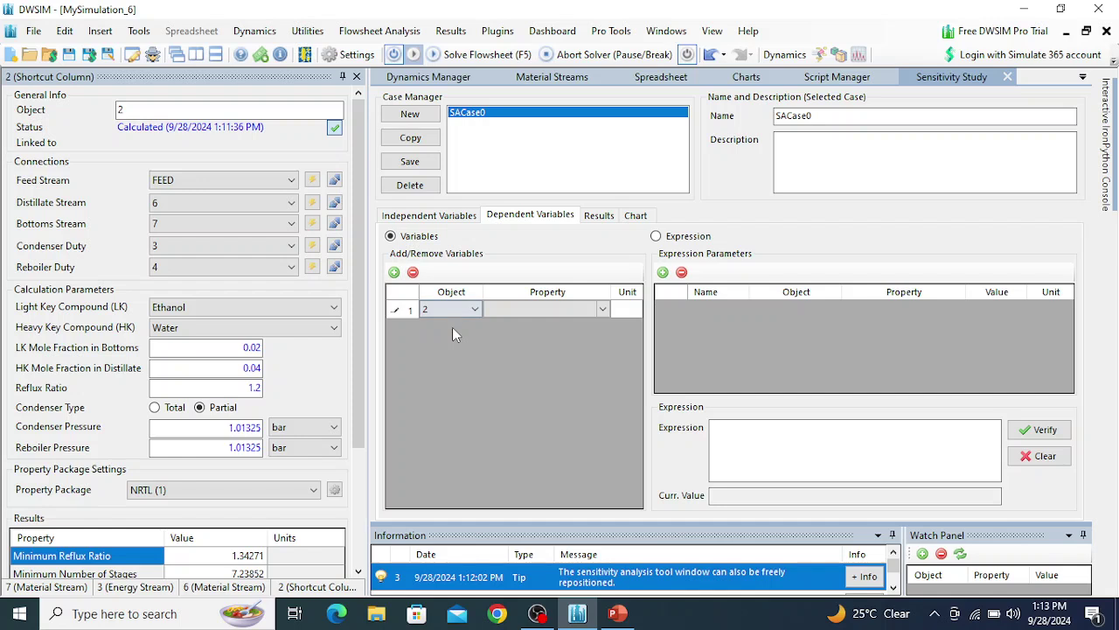
left_click(604, 310)
left_click(604, 310)
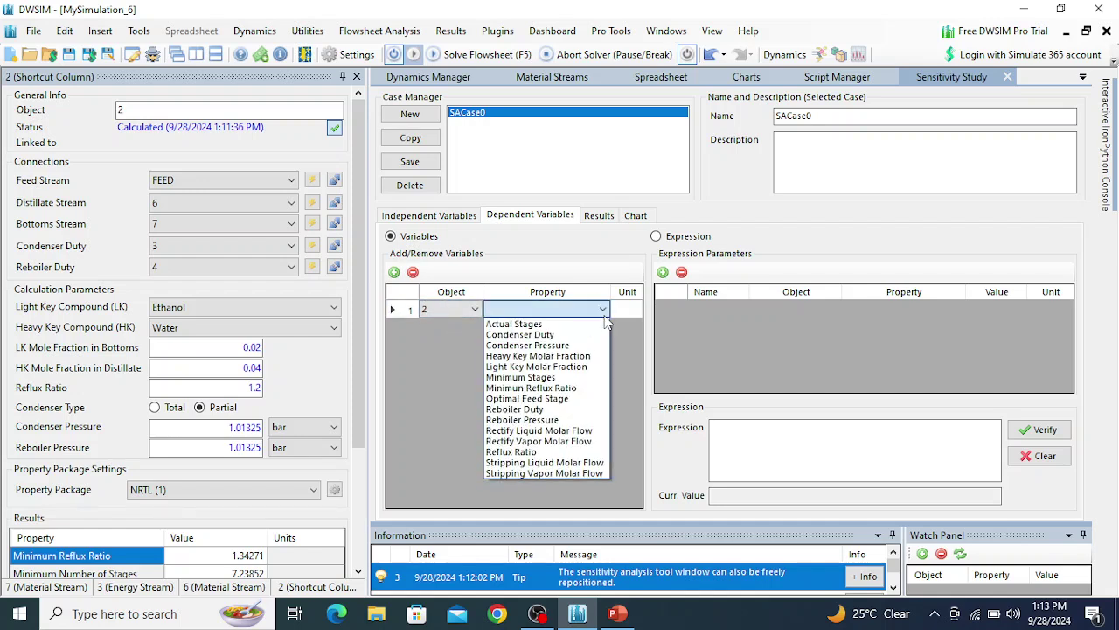
left_click(542, 324)
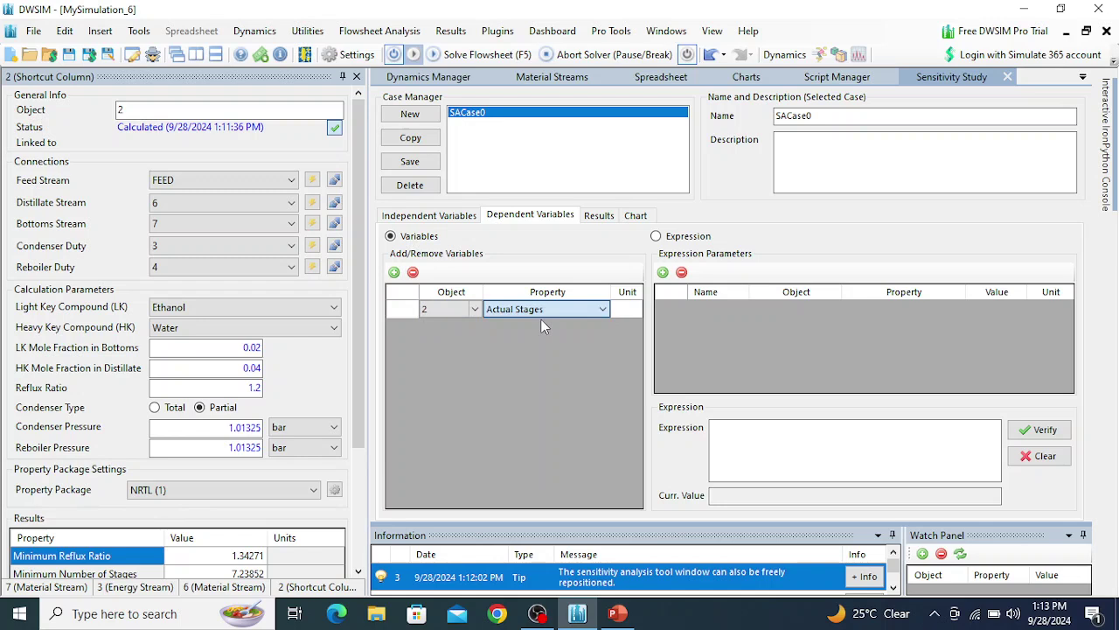
left_click(635, 312)
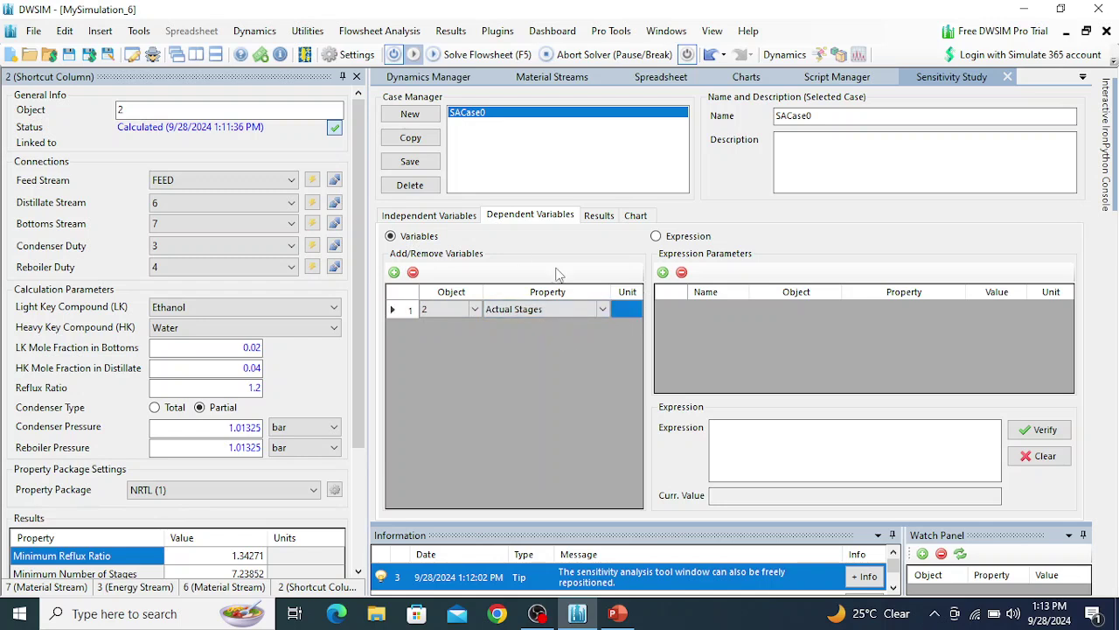
Step: Run the sensitivity analysis and draw the chart of actual stages against reflux ratio
left_click(599, 218)
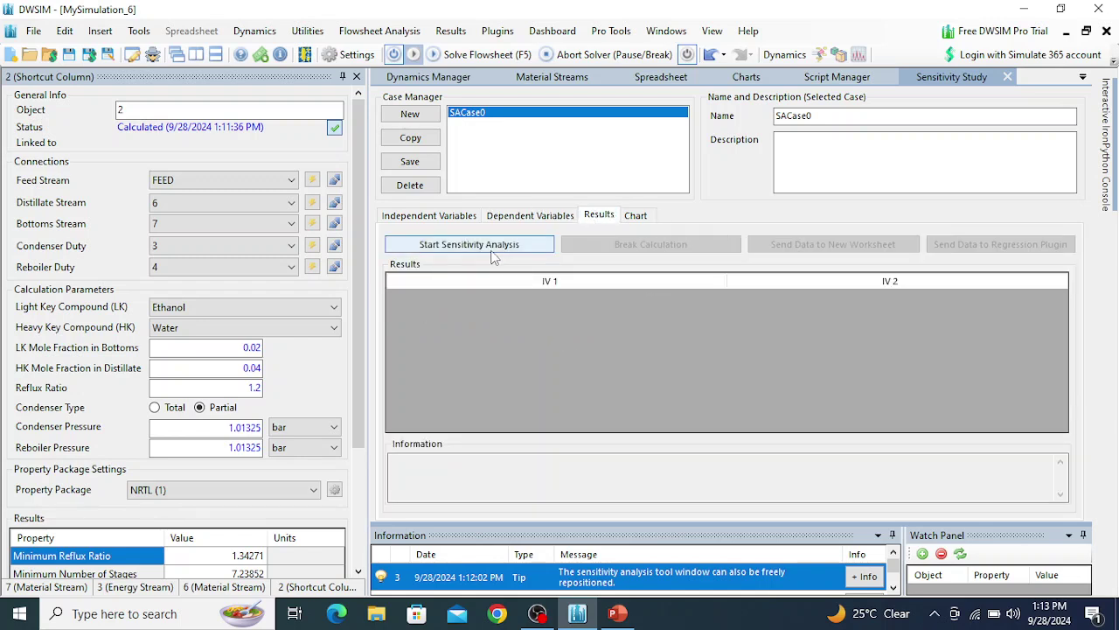
left_click(489, 247)
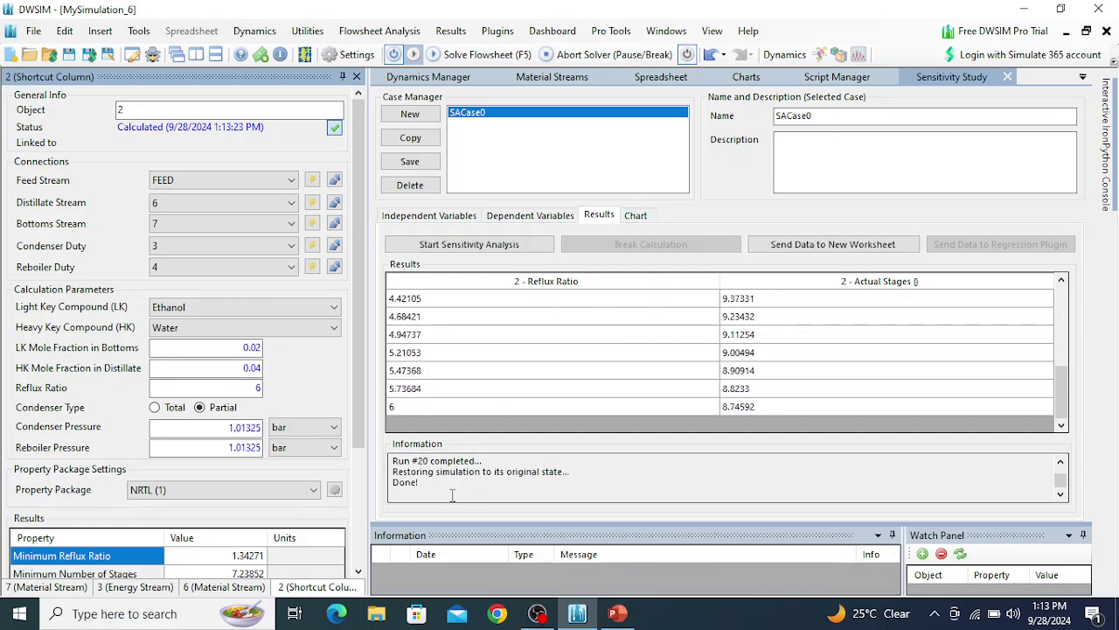
left_click(631, 216)
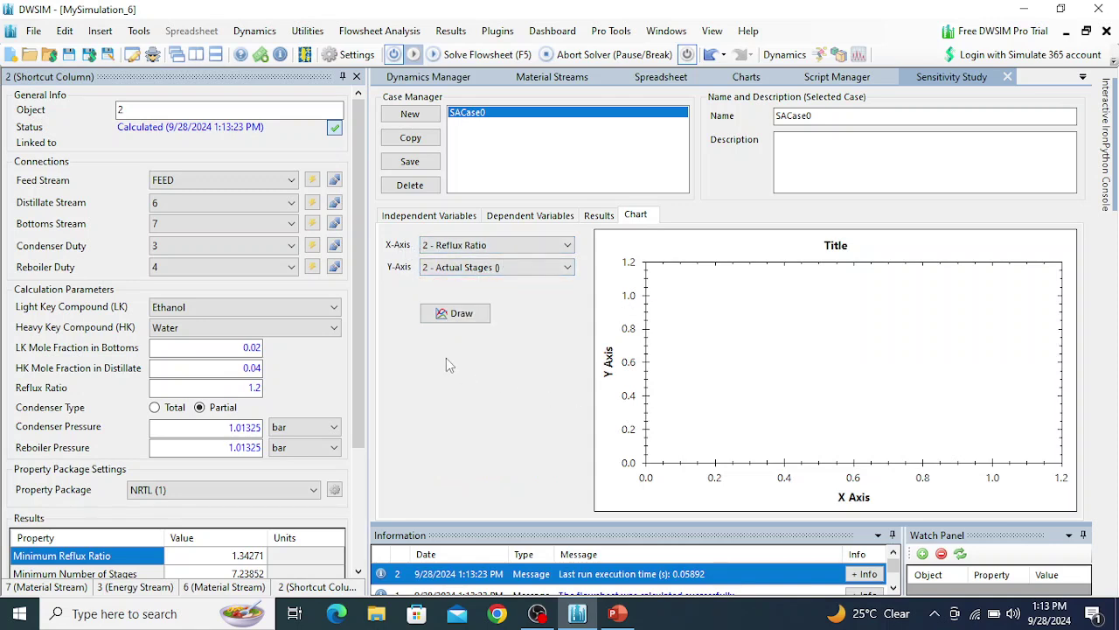
left_click(462, 314)
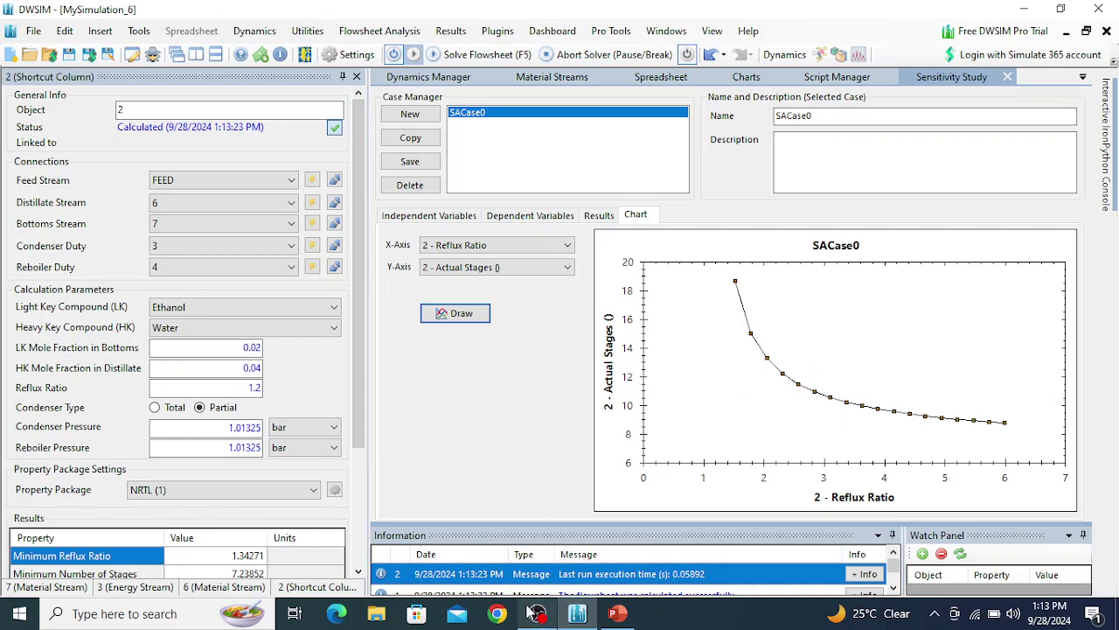
mouse_move(543, 619)
left_click(607, 555)
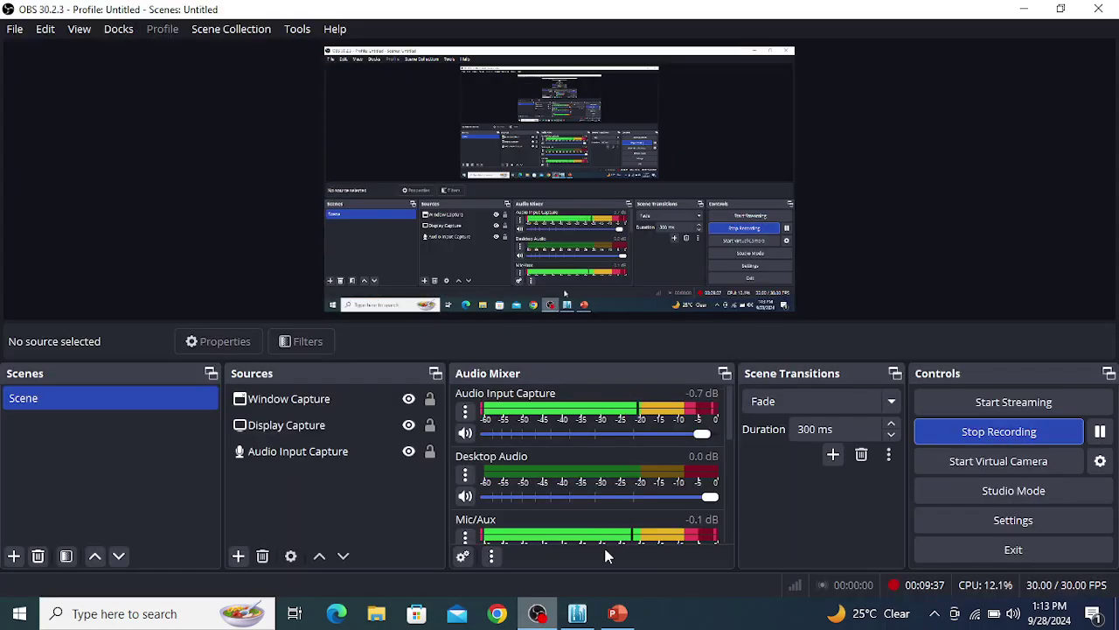